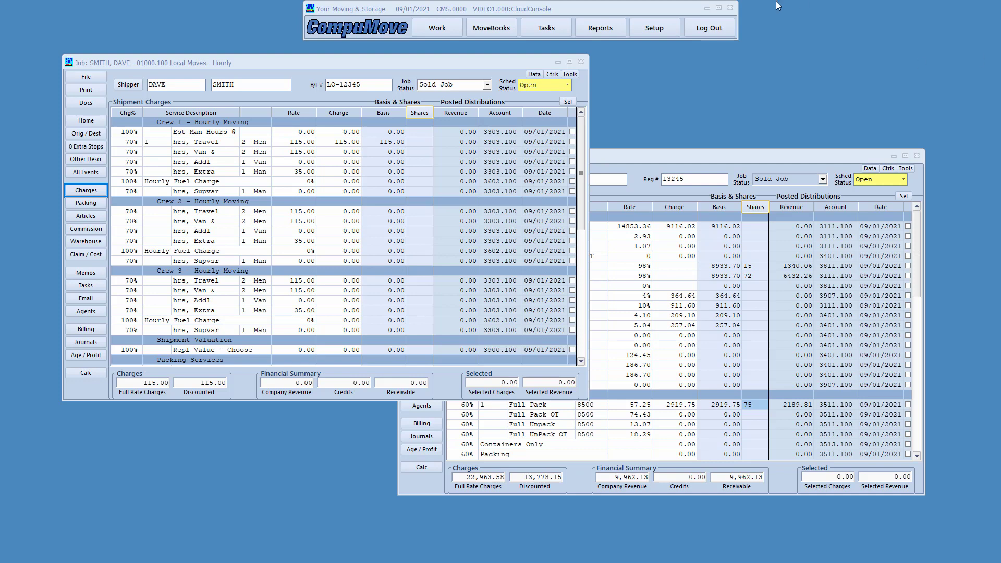
# Step: Look at the van line job's charges and return to the Local Moves - Hourly job's charges
pyautogui.moveTo(383, 59); pyautogui.dragTo(384, 64)
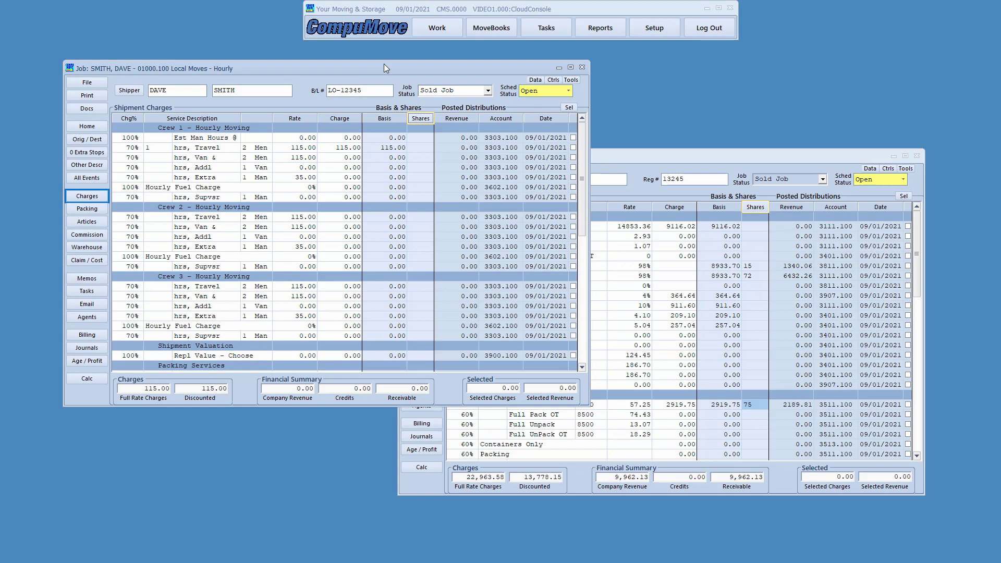
pyautogui.click(708, 153)
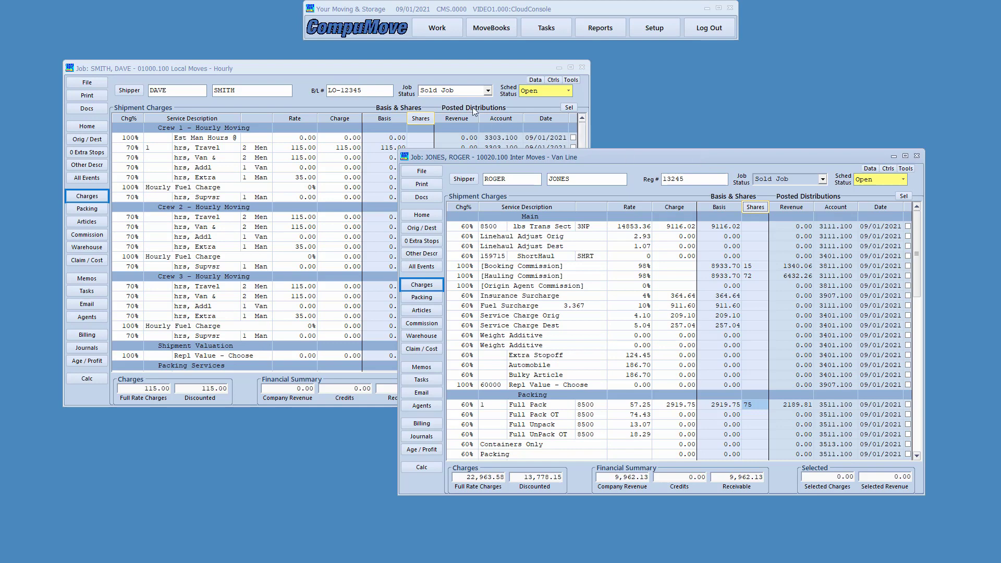
pyautogui.click(383, 68)
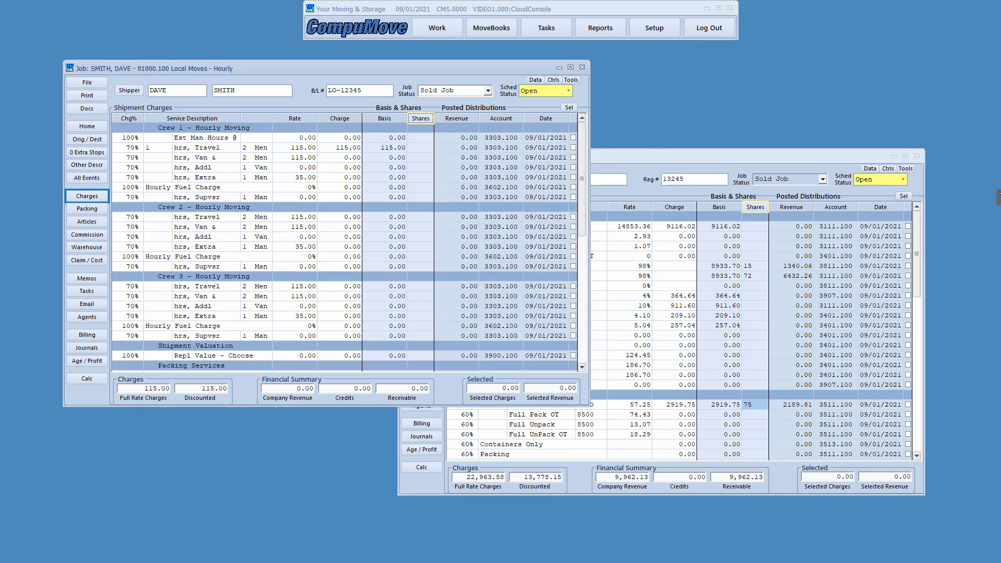
pyautogui.moveTo(427, 95)
pyautogui.mouseDown()
pyautogui.moveTo(528, 286)
pyautogui.moveTo(582, 329)
pyautogui.mouseUp()
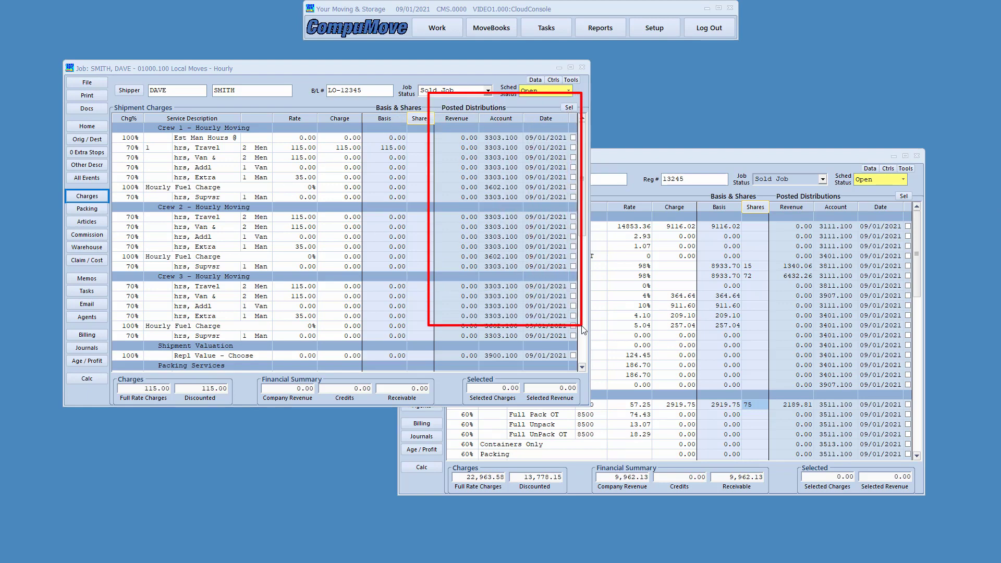
pyautogui.moveTo(437, 109)
pyautogui.mouseDown()
pyautogui.moveTo(479, 221)
pyautogui.moveTo(481, 285)
pyautogui.mouseUp()
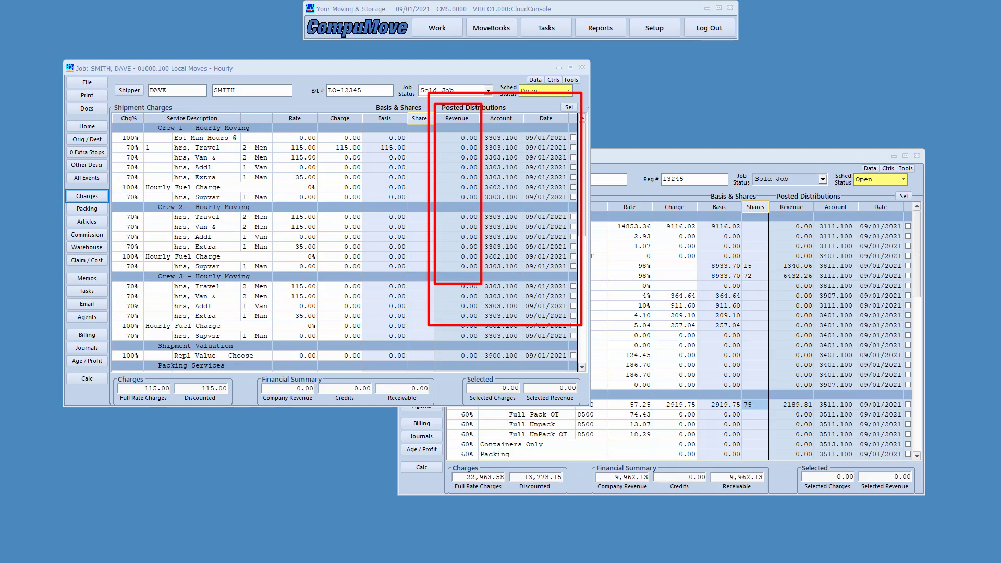
pyautogui.press('Escape')
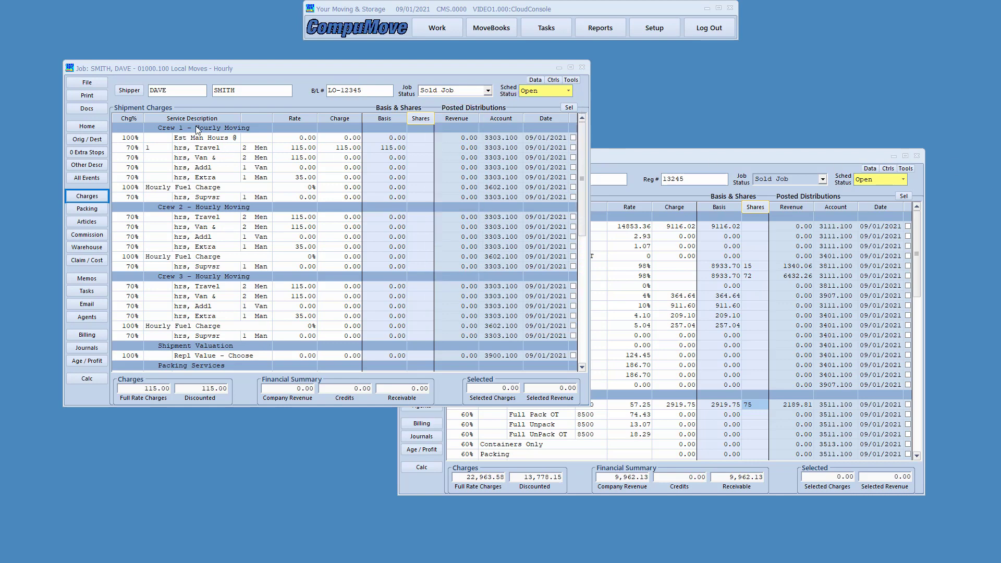
# Step: Enter 8 hours for the Van & 2 Men line under Crew 1 in the hourly job's charges
pyautogui.click(157, 148)
pyautogui.click(155, 160)
pyautogui.write('8')
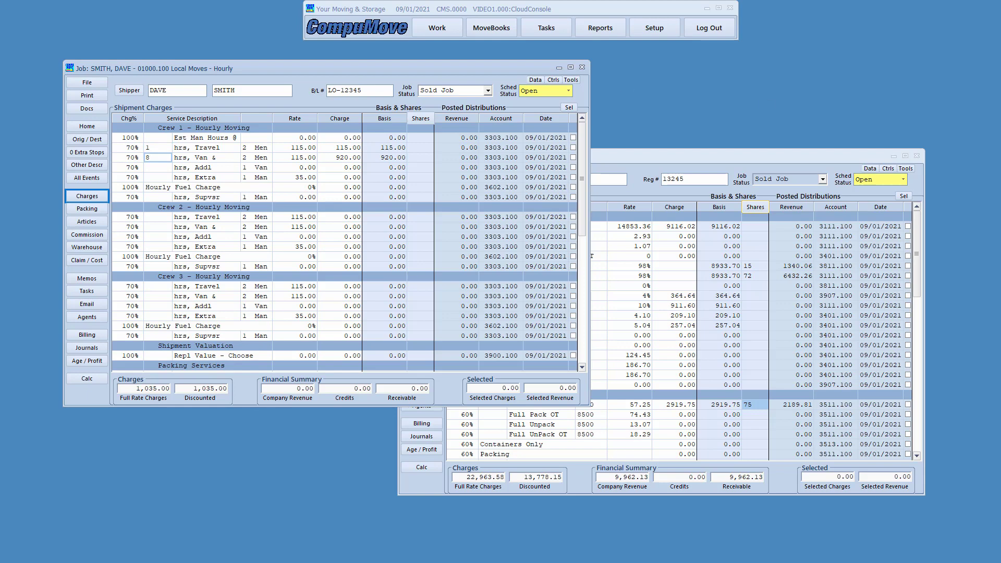
pyautogui.click(999, 196)
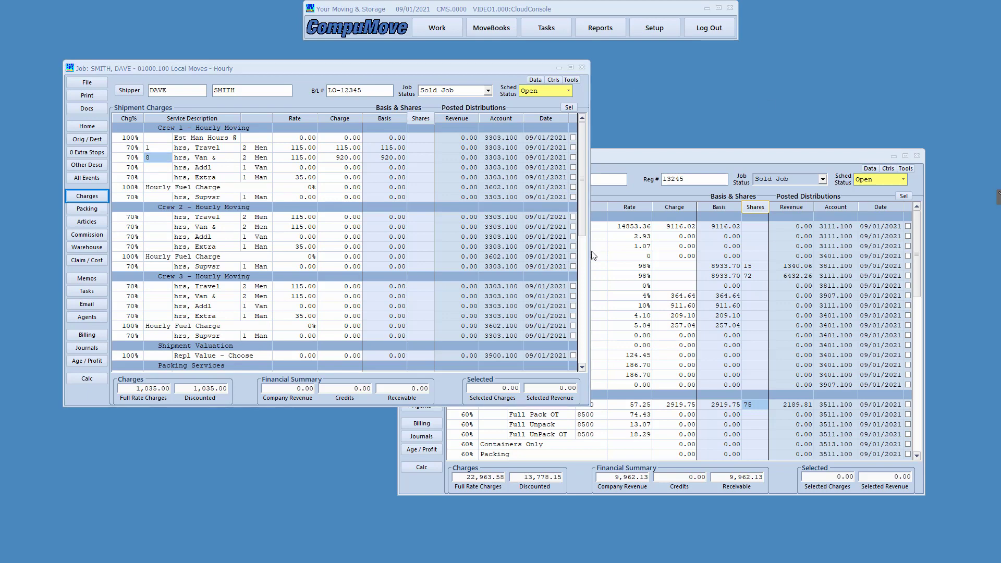
pyautogui.moveTo(403, 109); pyautogui.dragTo(434, 188)
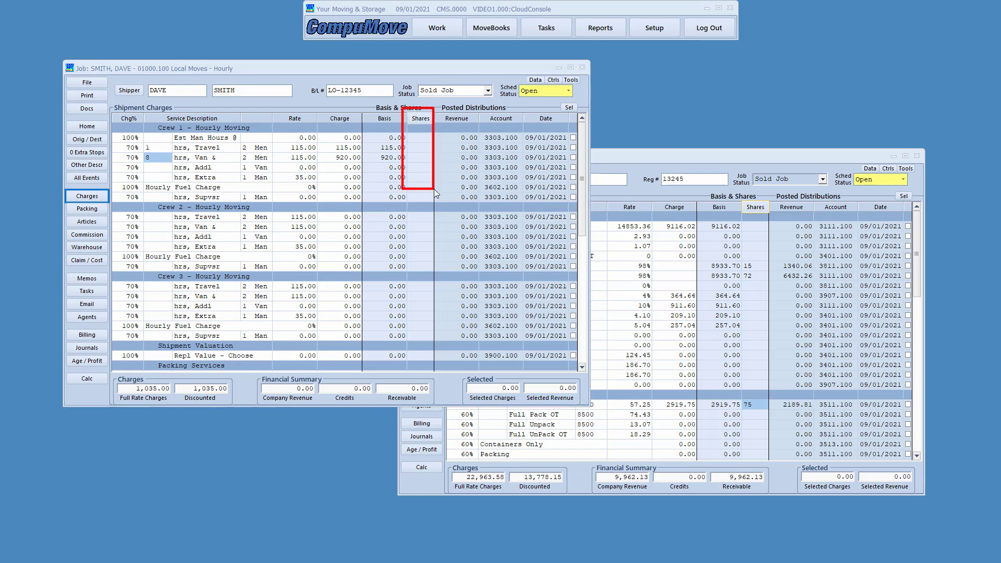
pyautogui.moveTo(448, 124)
pyautogui.mouseDown()
pyautogui.moveTo(484, 199)
pyautogui.moveTo(479, 189)
pyautogui.mouseUp()
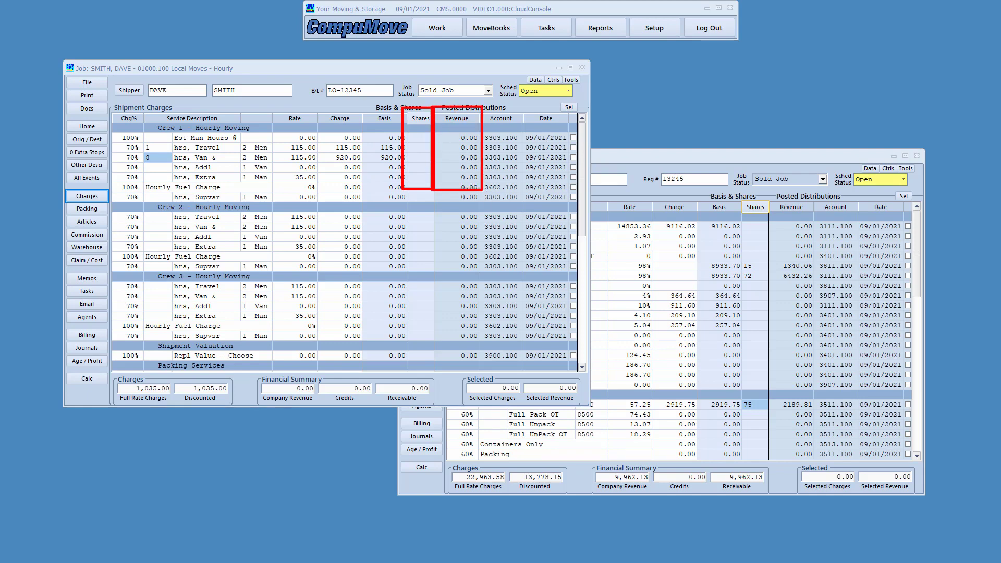
pyautogui.press('Escape')
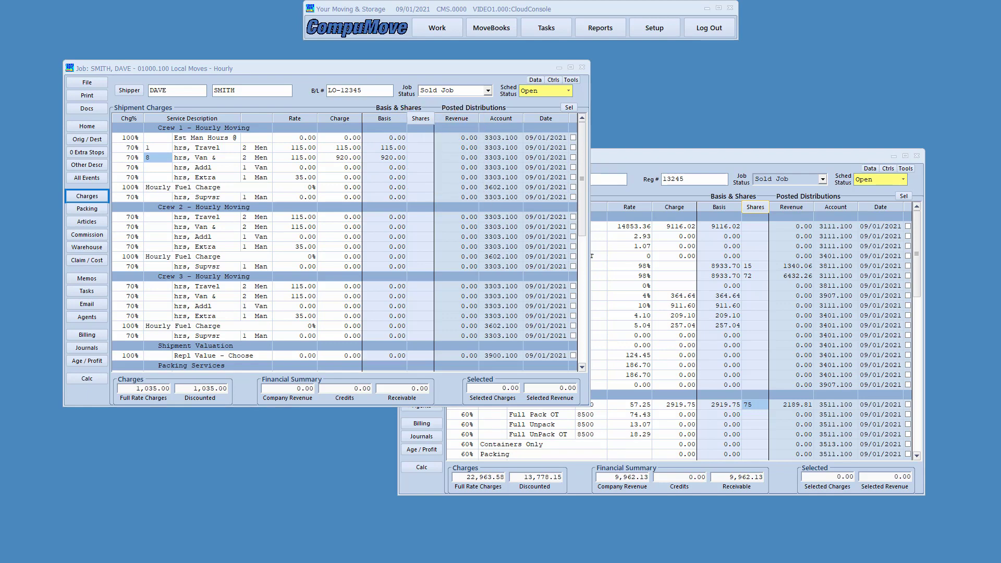
# Step: Apply a 100% revenue share to all charge lines of the hourly job
pyautogui.click(417, 117)
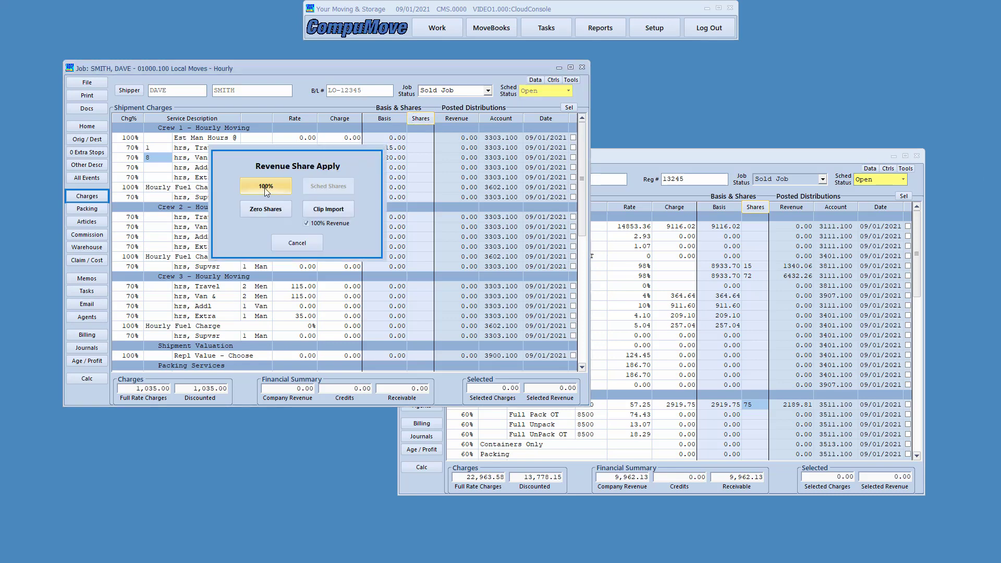
pyautogui.click(264, 187)
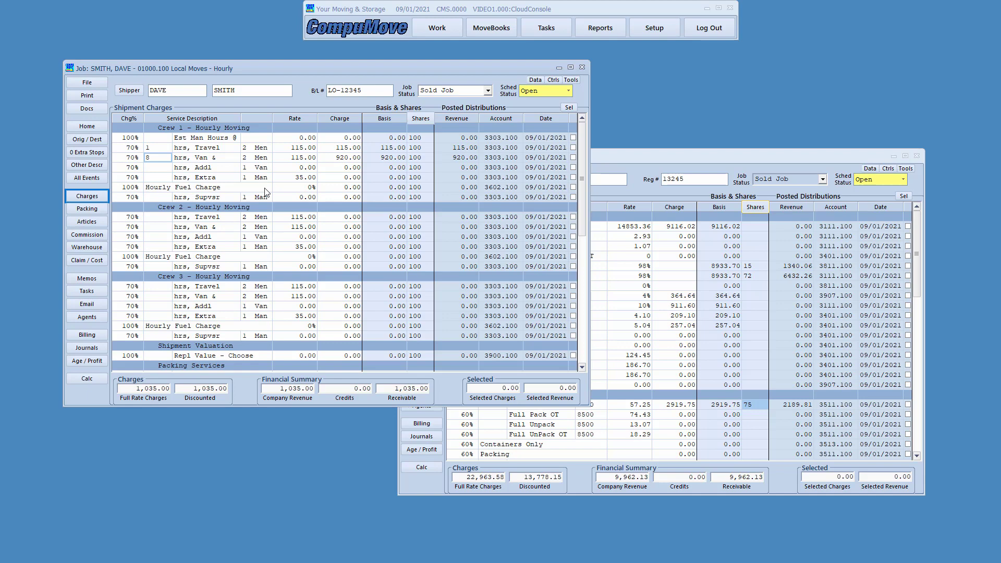
pyautogui.click(419, 148)
pyautogui.click(415, 159)
pyautogui.click(417, 119)
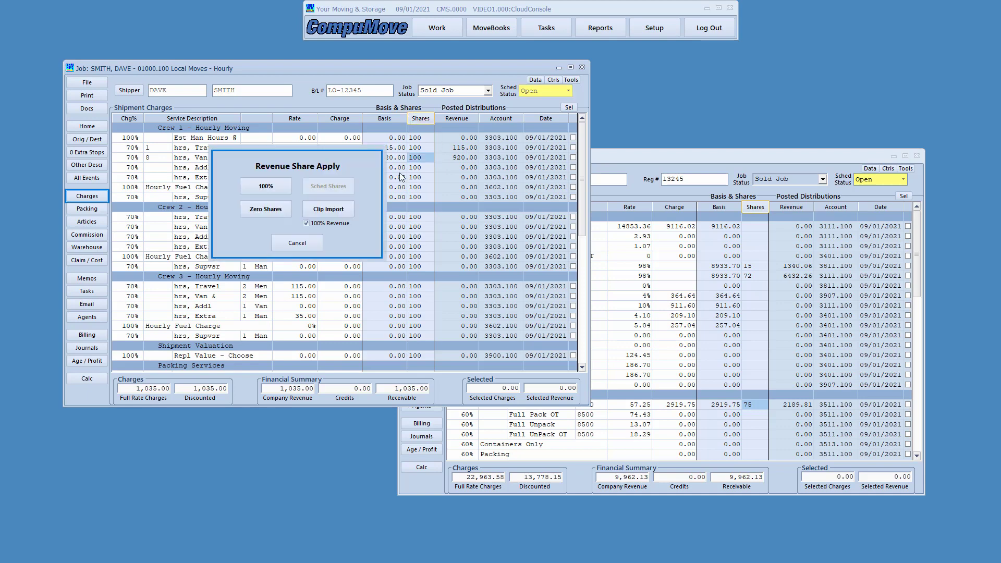
pyautogui.click(273, 181)
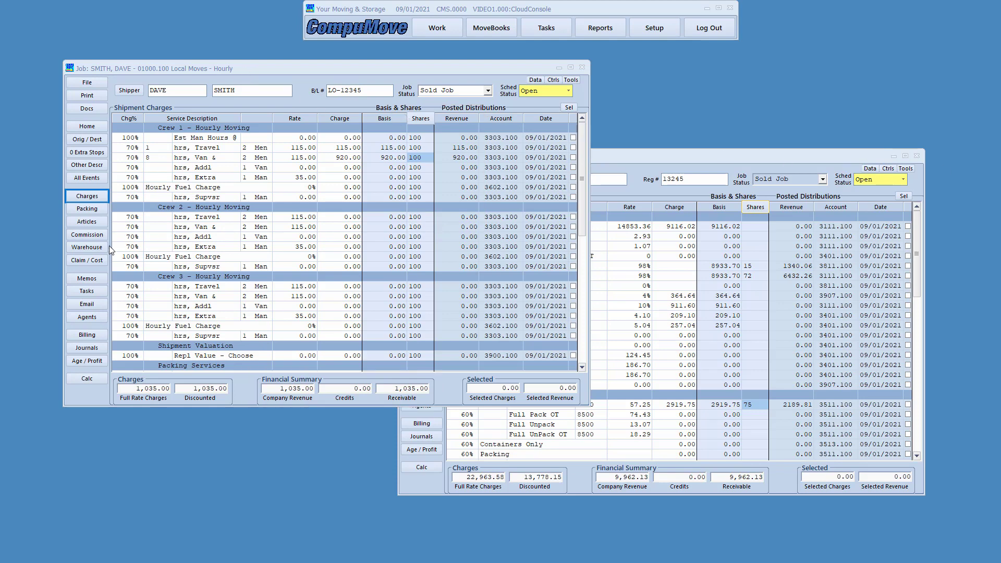
# Step: Open the hourly job's journal history and save the job without exiting
pyautogui.click(85, 348)
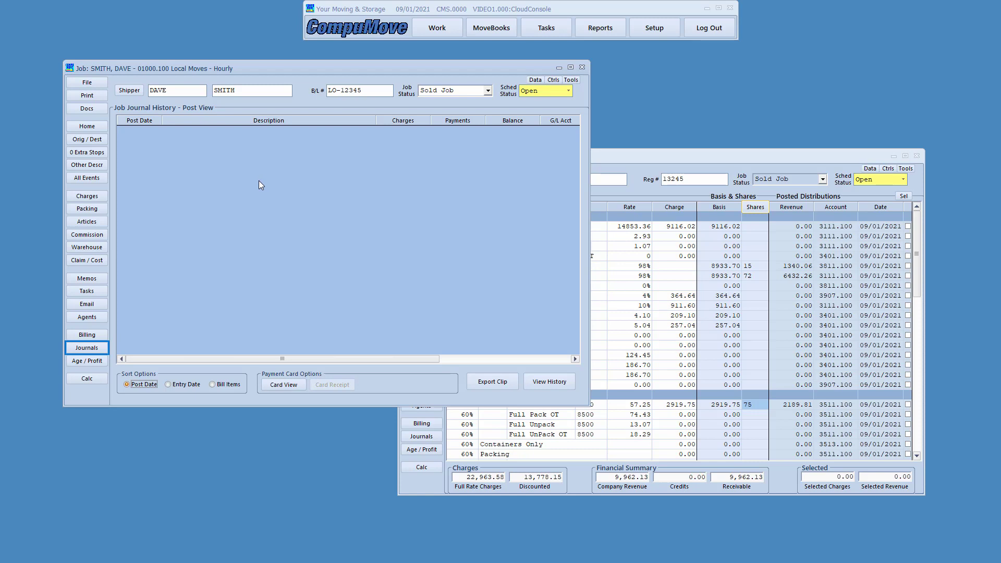
pyautogui.click(87, 84)
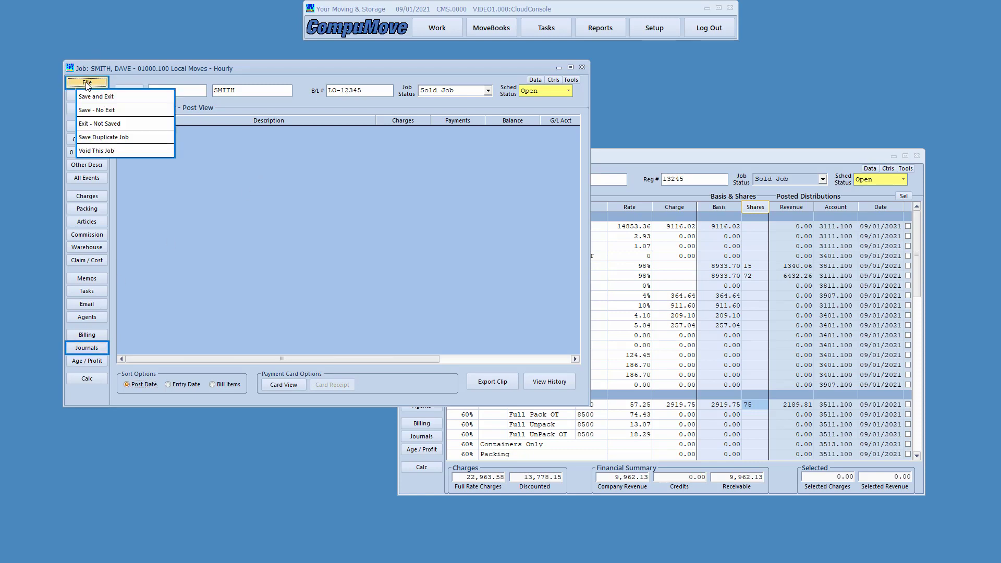
pyautogui.click(98, 111)
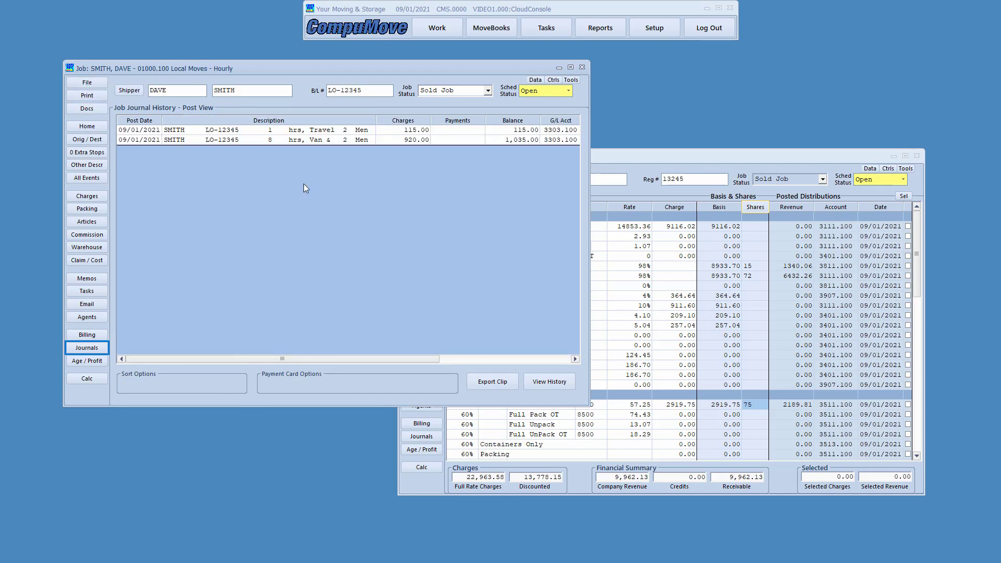
# Step: Review the hourly job's posted journal entries, including the period, user, entry date and journal number columns
pyautogui.click(402, 138)
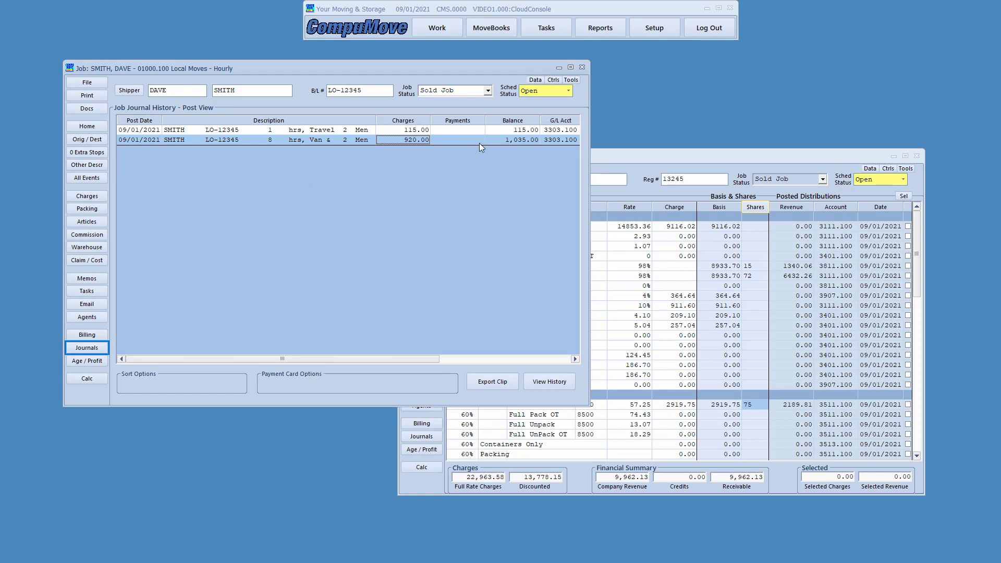
pyautogui.click(531, 358)
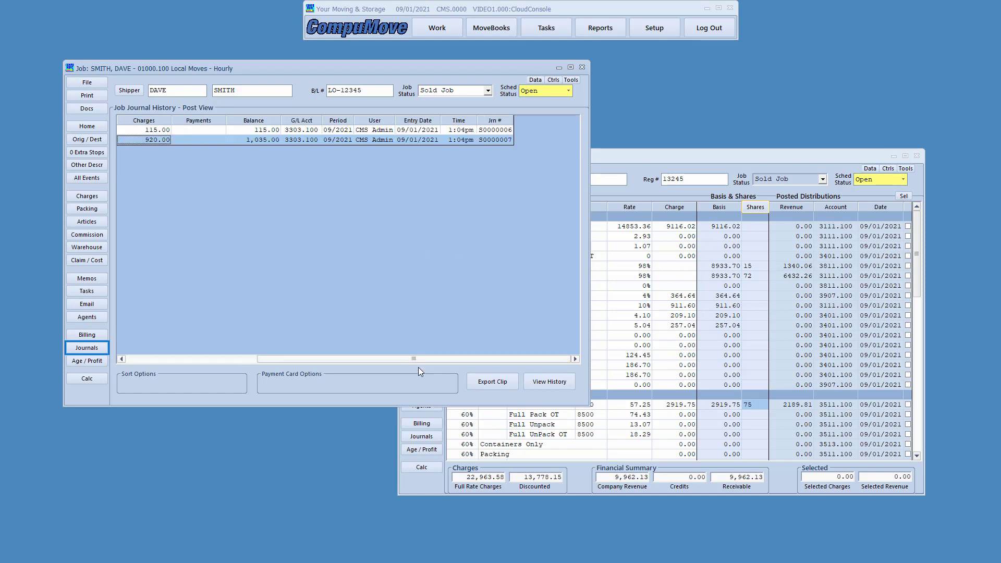
pyautogui.moveTo(415, 361); pyautogui.dragTo(270, 368)
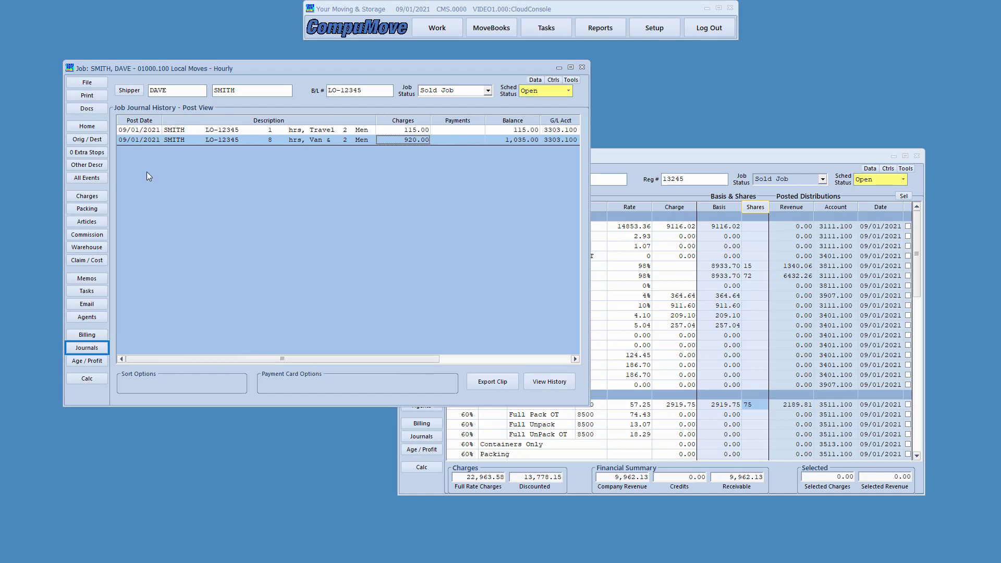
# Step: Return the hourly job to its charges and bring the Inter Moves - Van Line job to the front
pyautogui.click(100, 197)
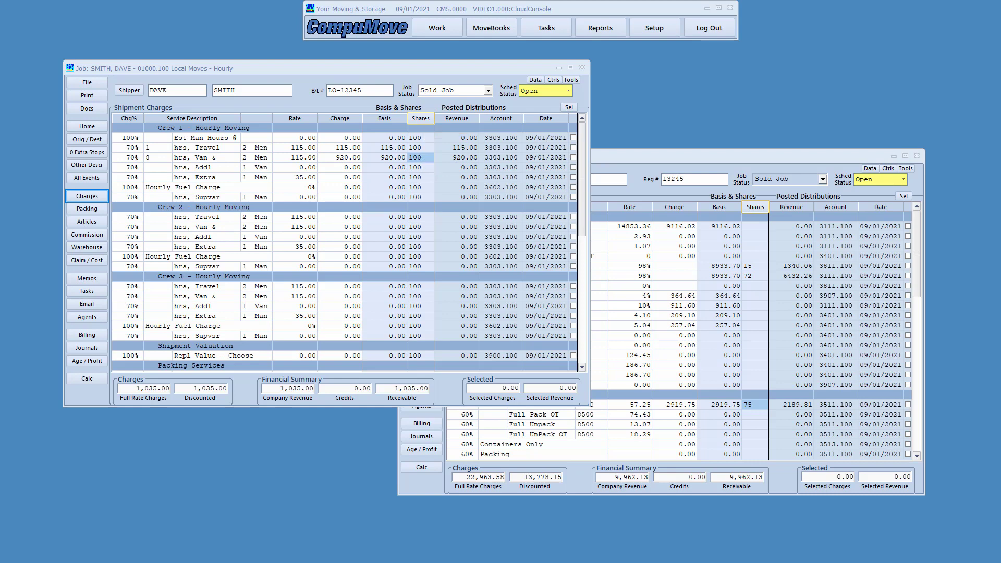
pyautogui.click(662, 155)
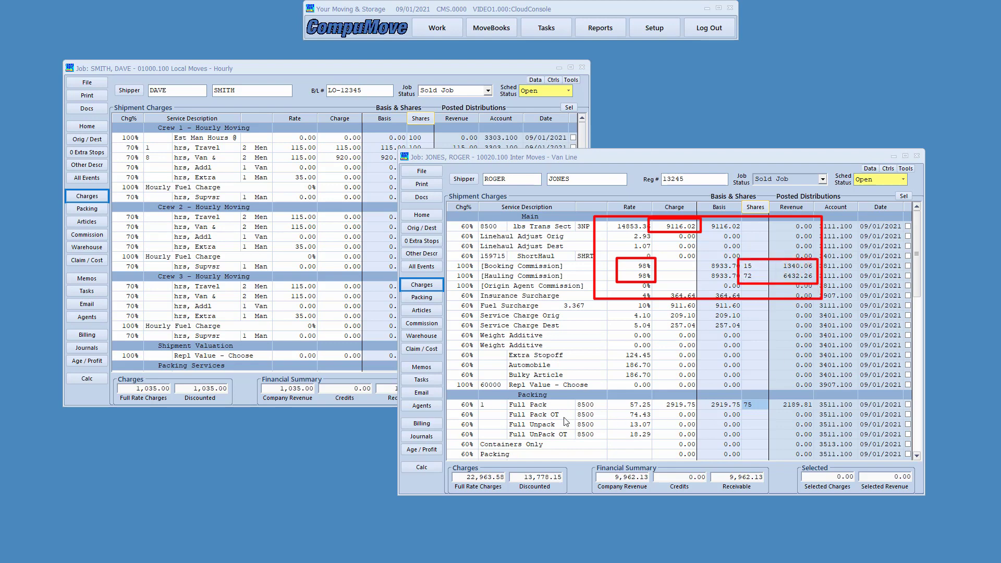
pyautogui.moveTo(467, 390)
pyautogui.mouseDown()
pyautogui.moveTo(660, 425)
pyautogui.moveTo(819, 422)
pyautogui.mouseUp()
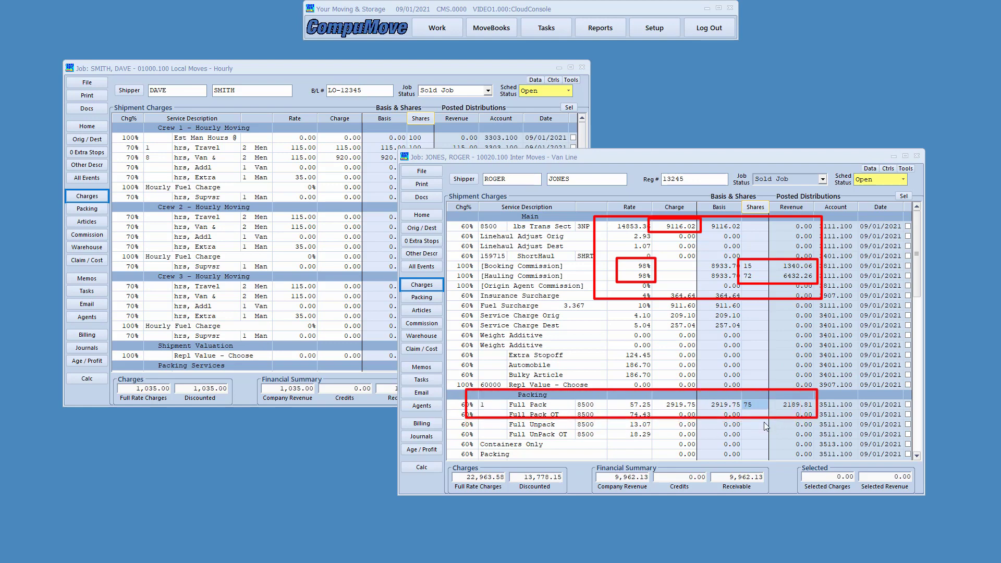
pyautogui.moveTo(739, 396)
pyautogui.mouseDown()
pyautogui.moveTo(753, 413)
pyautogui.moveTo(817, 415)
pyautogui.mouseUp()
pyautogui.moveTo(591, 462)
pyautogui.mouseDown()
pyautogui.moveTo(607, 488)
pyautogui.moveTo(770, 494)
pyautogui.mouseUp()
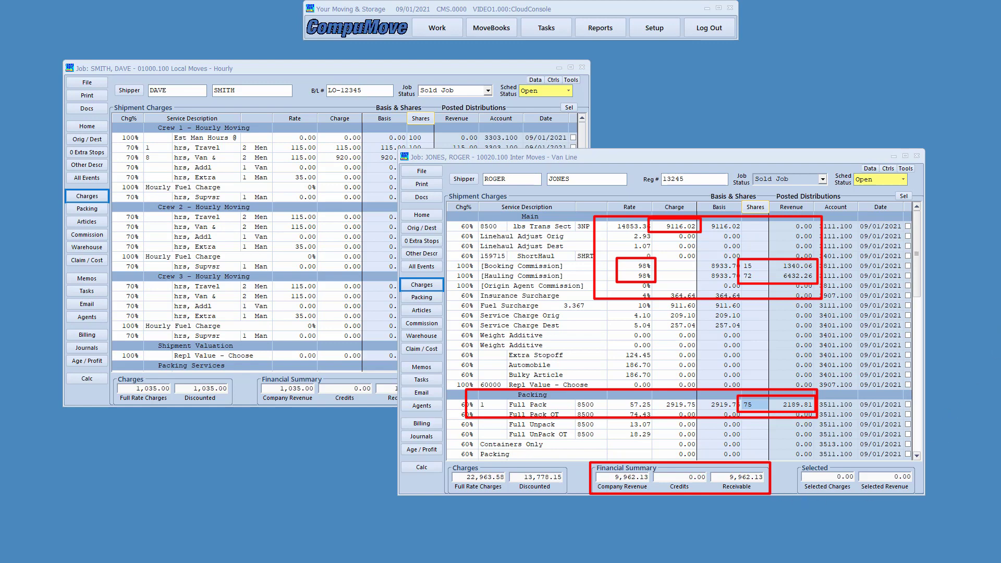
pyautogui.press('e')
pyautogui.moveTo(757, 194)
pyautogui.mouseDown()
pyautogui.moveTo(811, 420)
pyautogui.moveTo(837, 443)
pyautogui.mouseUp()
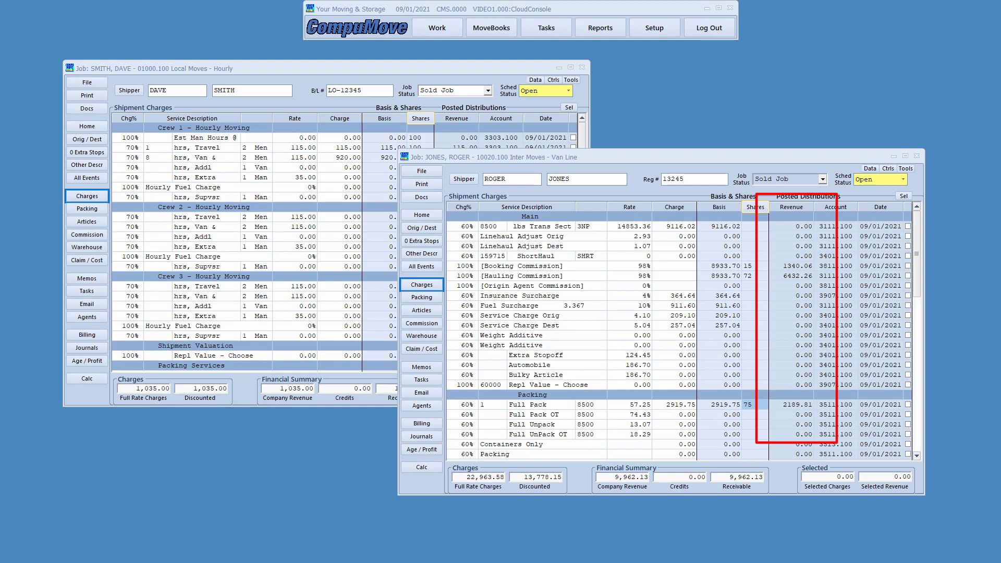
pyautogui.press('e')
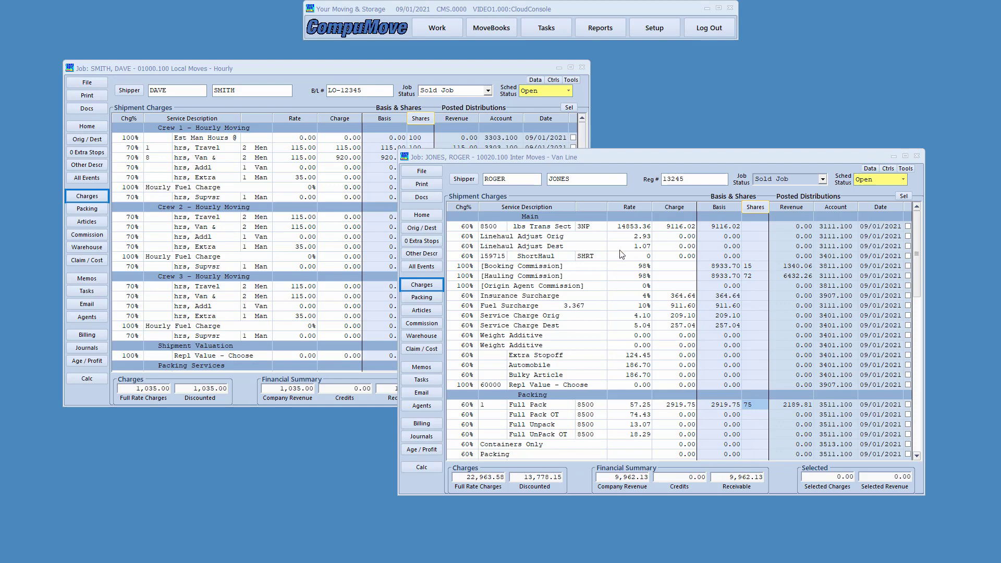
pyautogui.moveTo(689, 192)
pyautogui.mouseDown()
pyautogui.moveTo(749, 429)
pyautogui.moveTo(844, 459)
pyautogui.moveTo(841, 429)
pyautogui.mouseUp()
# Step: Open the van line job's journal history to review its posted commission and packing entries
pyautogui.click(421, 436)
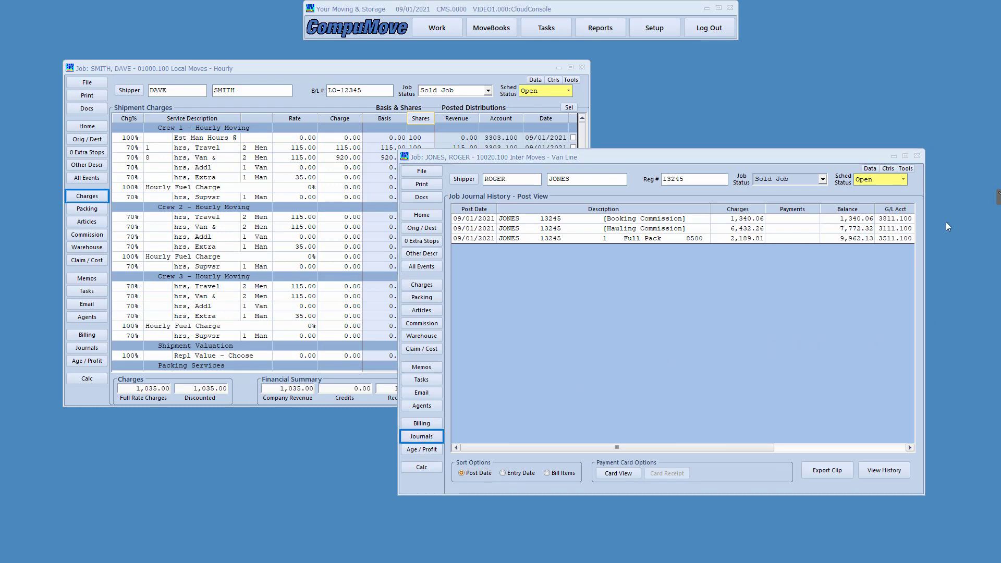
pyautogui.moveTo(708, 199)
pyautogui.mouseDown()
pyautogui.moveTo(712, 224)
pyautogui.moveTo(739, 246)
pyautogui.moveTo(823, 252)
pyautogui.mouseUp()
# Step: Display the Open Receivables Report for all accounts, covering revenue and receipts period 09/2021
pyautogui.click(598, 31)
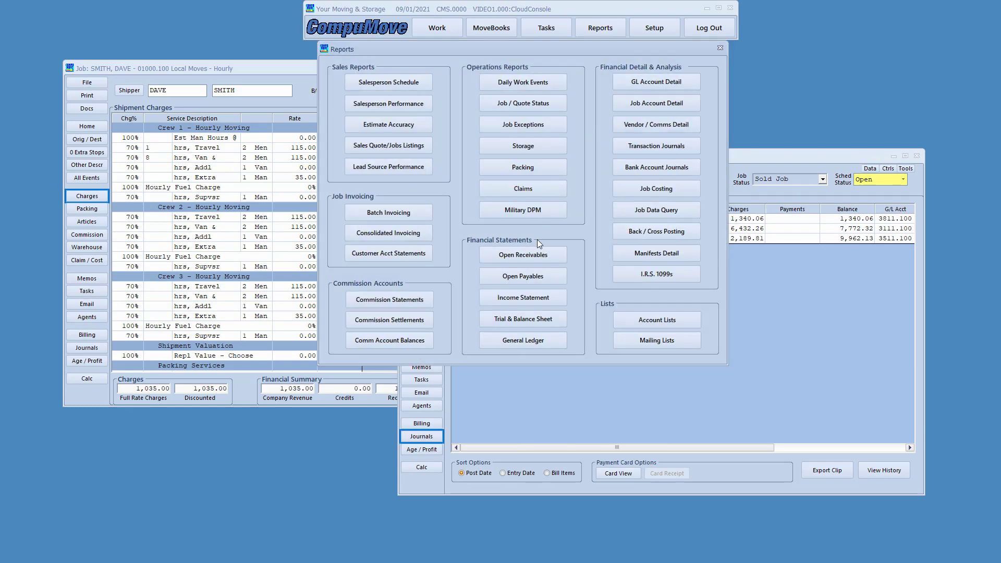
pyautogui.click(534, 256)
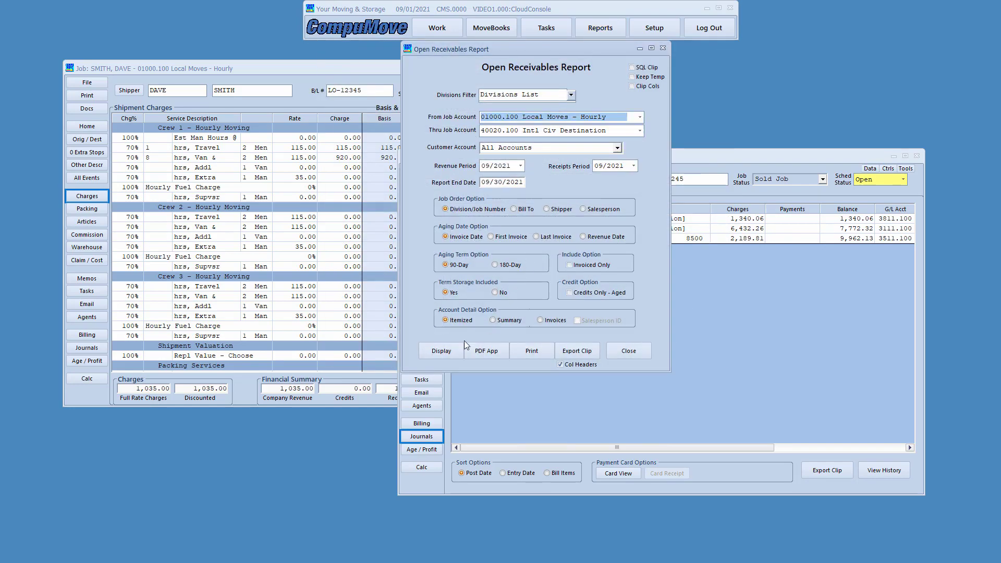
pyautogui.click(440, 353)
pyautogui.moveTo(599, 64); pyautogui.dragTo(573, 51)
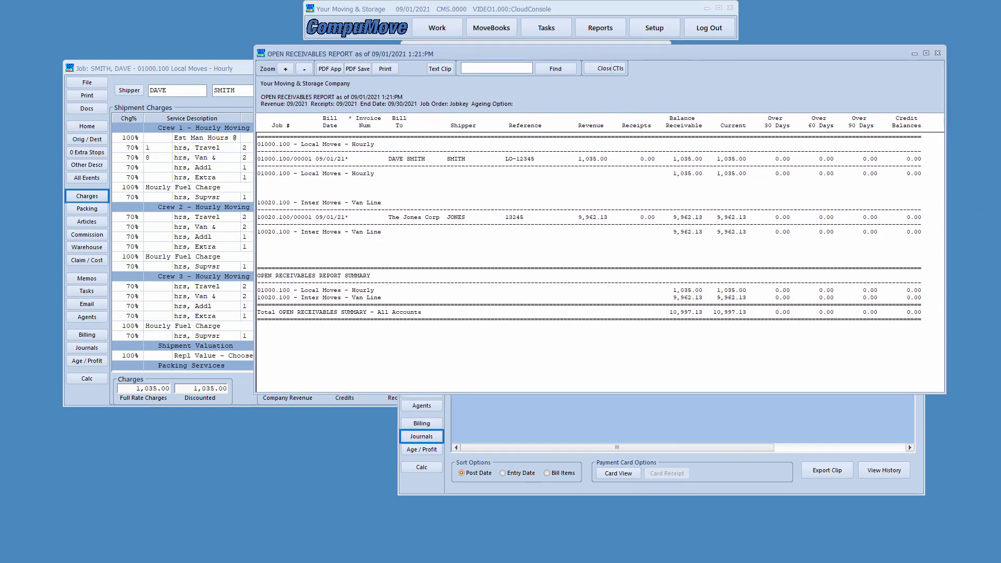
pyautogui.moveTo(256, 134)
pyautogui.mouseDown()
pyautogui.moveTo(274, 183)
pyautogui.moveTo(480, 199)
pyautogui.moveTo(765, 198)
pyautogui.mouseUp()
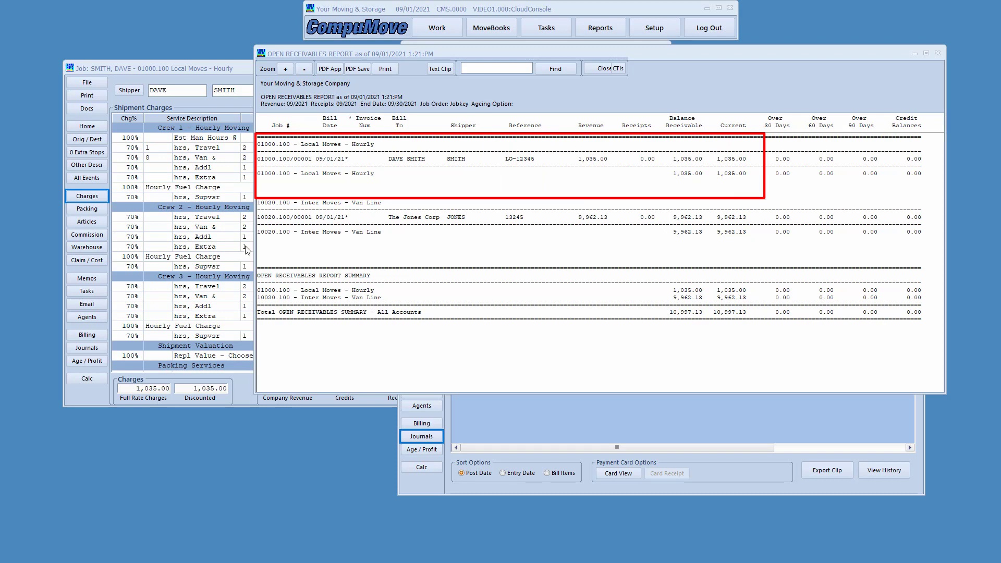
pyautogui.moveTo(255, 188)
pyautogui.mouseDown()
pyautogui.moveTo(474, 254)
pyautogui.moveTo(772, 256)
pyautogui.mouseUp()
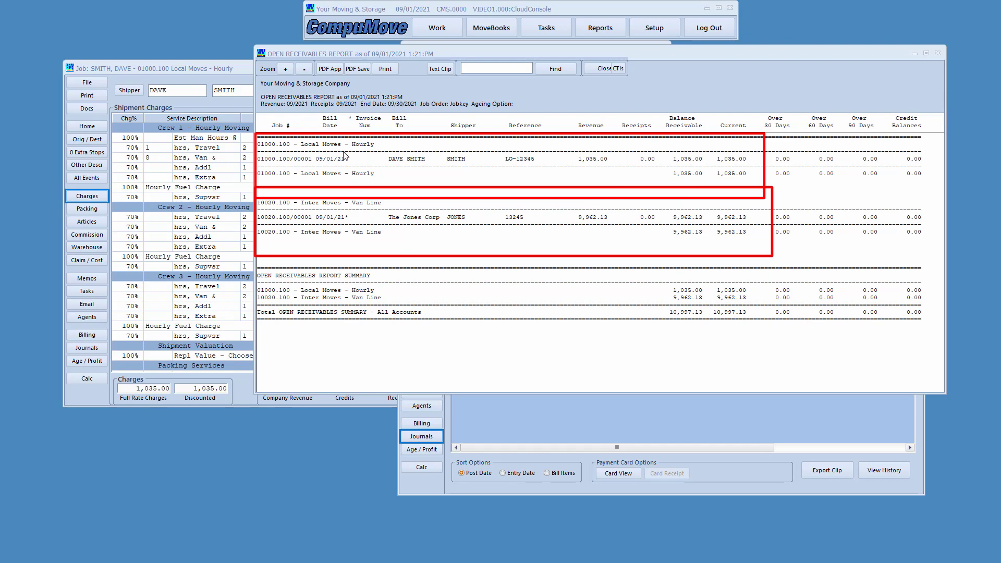
pyautogui.moveTo(343, 112); pyautogui.dragTo(394, 236)
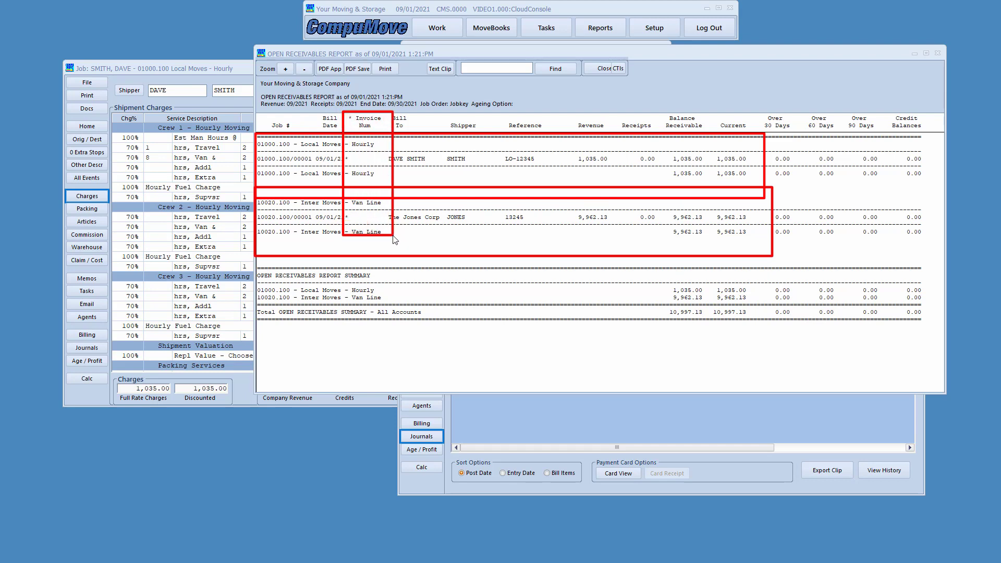
pyautogui.moveTo(344, 150); pyautogui.dragTo(388, 169)
pyautogui.moveTo(344, 206); pyautogui.dragTo(395, 229)
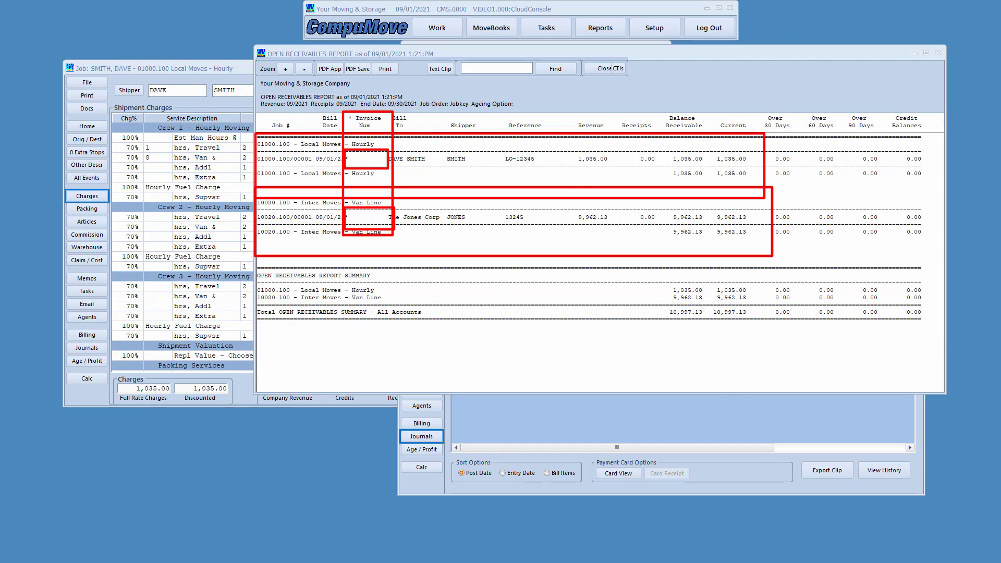
# Step: Close the Open Receivables Report and its options, and return the Inter Moves - Van Line job to its charges
pyautogui.press('Escape')
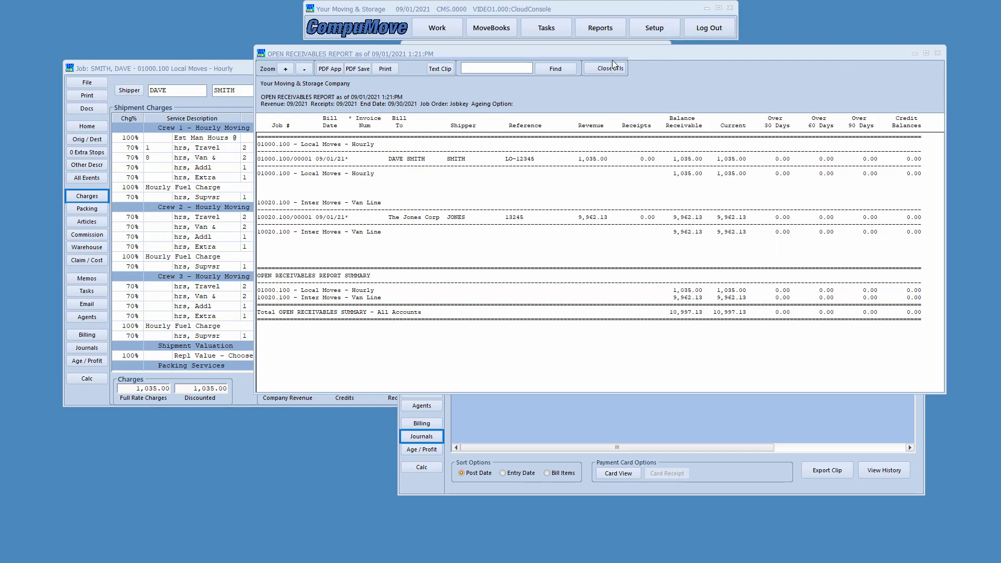
pyautogui.click(598, 69)
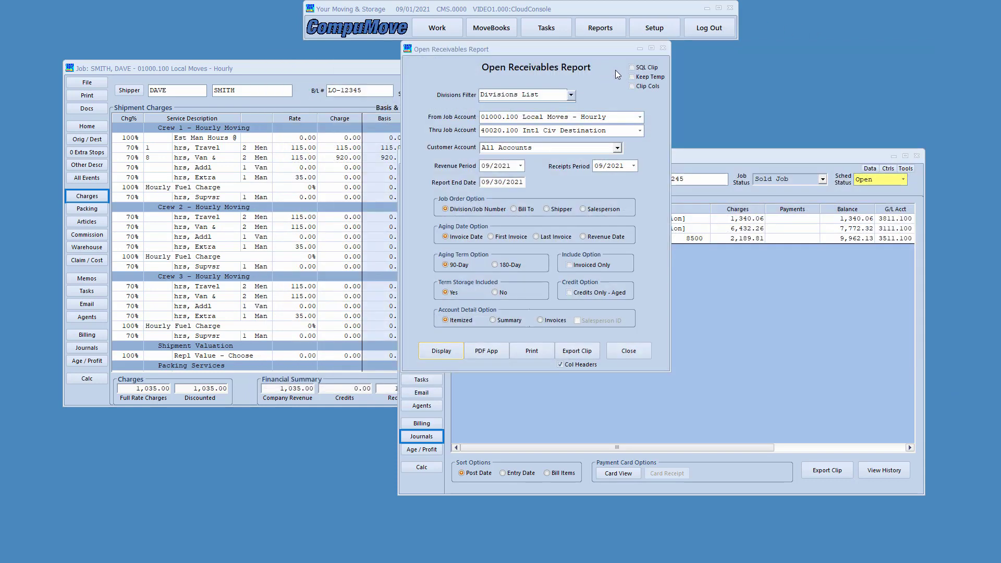
pyautogui.click(629, 350)
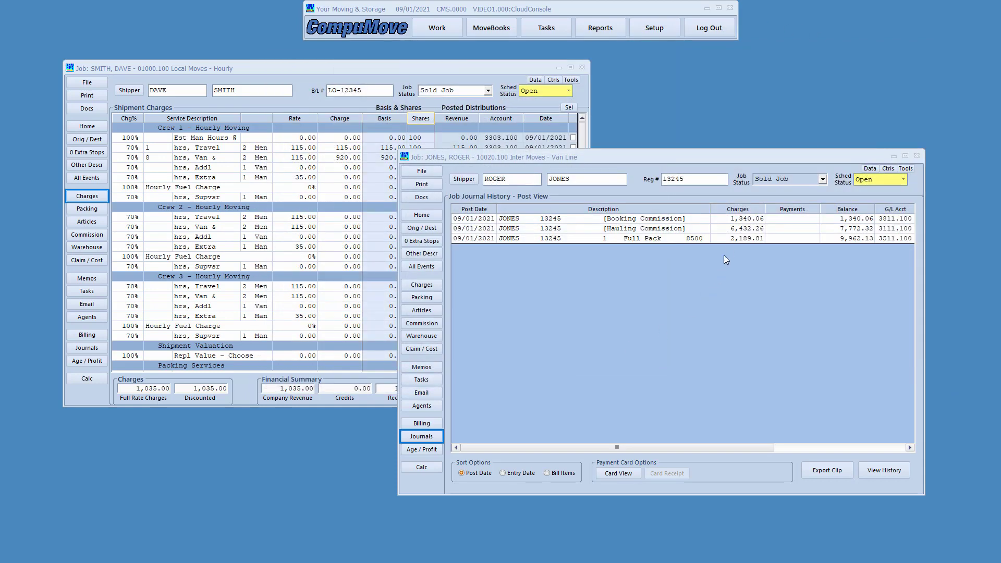
pyautogui.click(421, 287)
pyautogui.click(798, 268)
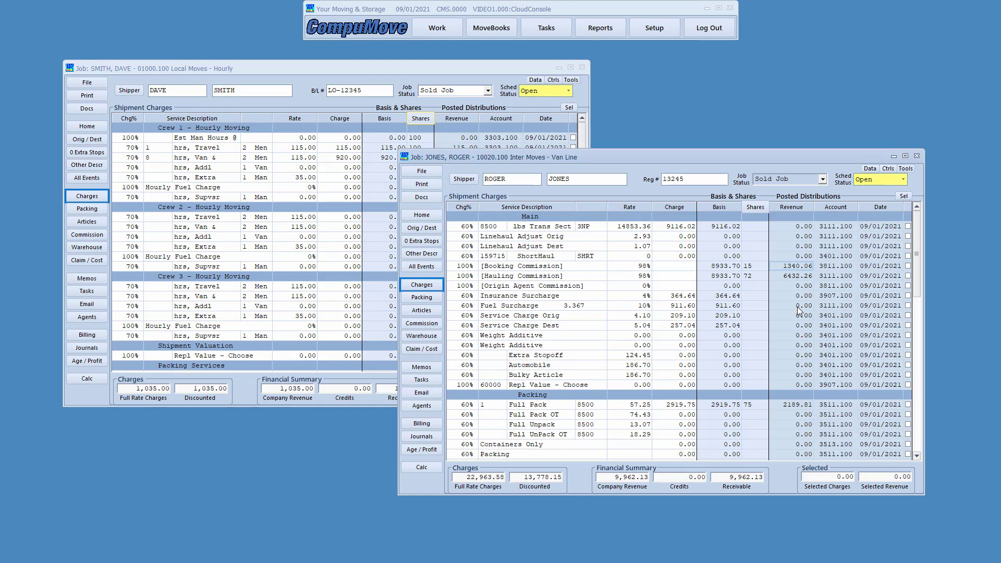
# Step: Display the Income Statement from period 09/2021 with GL account detail and move the report window clear of the hourly job's charges
pyautogui.click(607, 32)
pyautogui.click(528, 296)
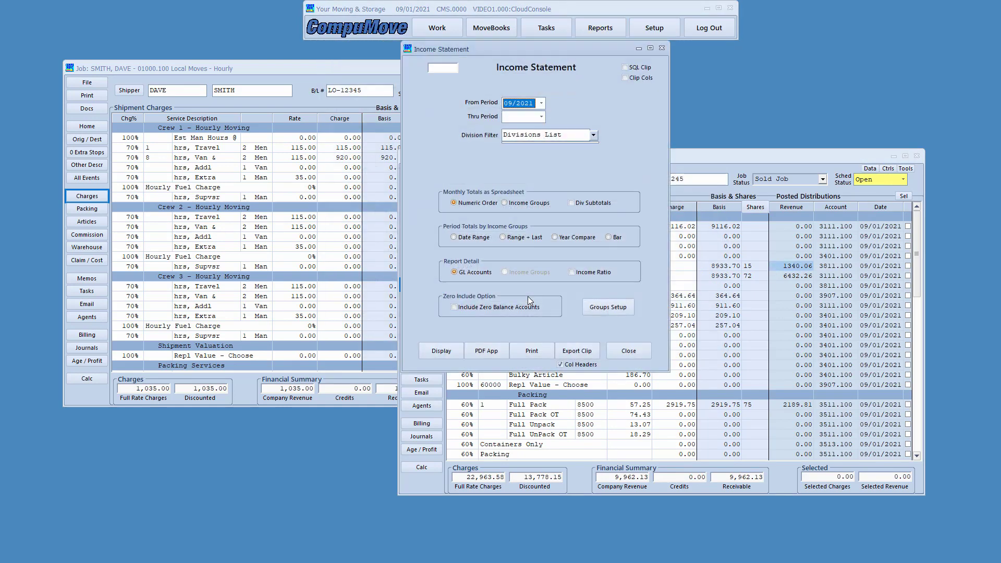
pyautogui.click(451, 350)
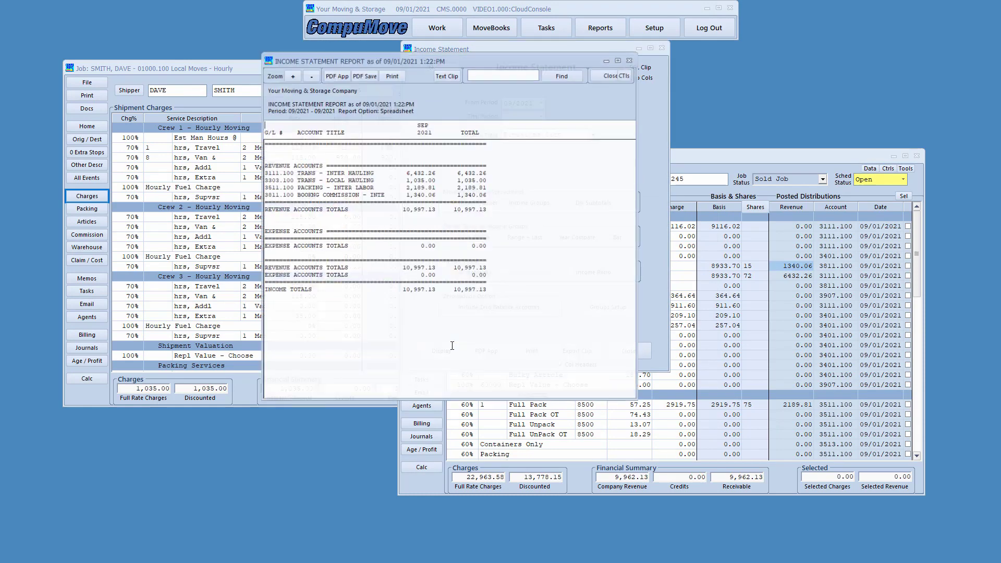
pyautogui.moveTo(497, 61); pyautogui.dragTo(593, 51)
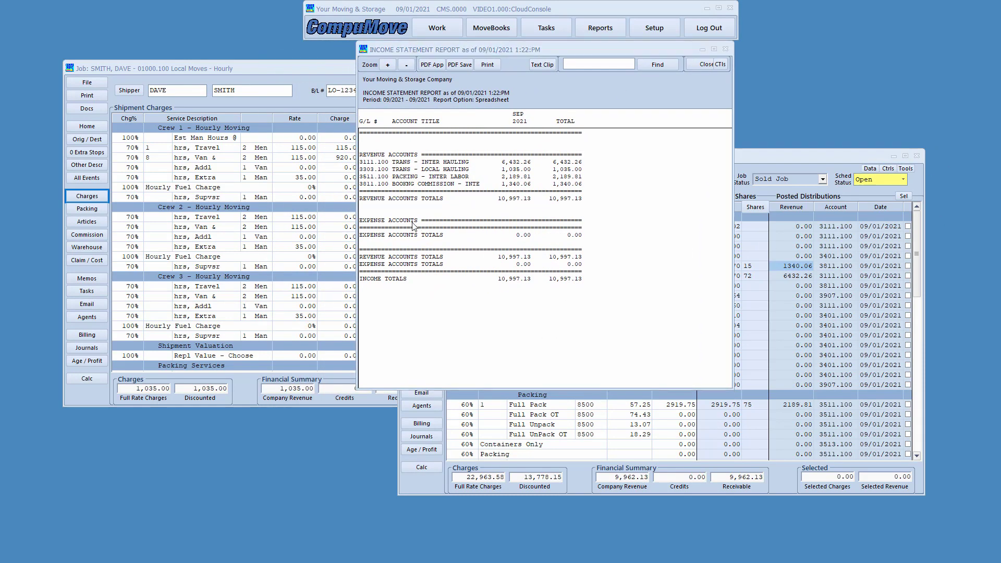
# Step: Examine the Income Statement's revenue accounts, including packing labor and booking commission, and close the report and its options
pyautogui.moveTo(445, 199); pyautogui.dragTo(599, 207)
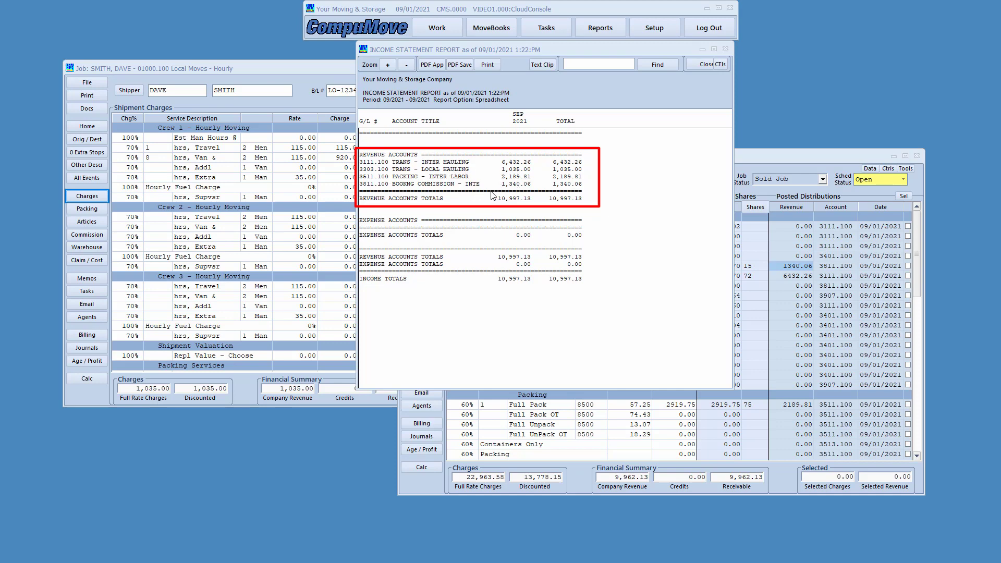
pyautogui.moveTo(588, 191); pyautogui.dragTo(349, 174)
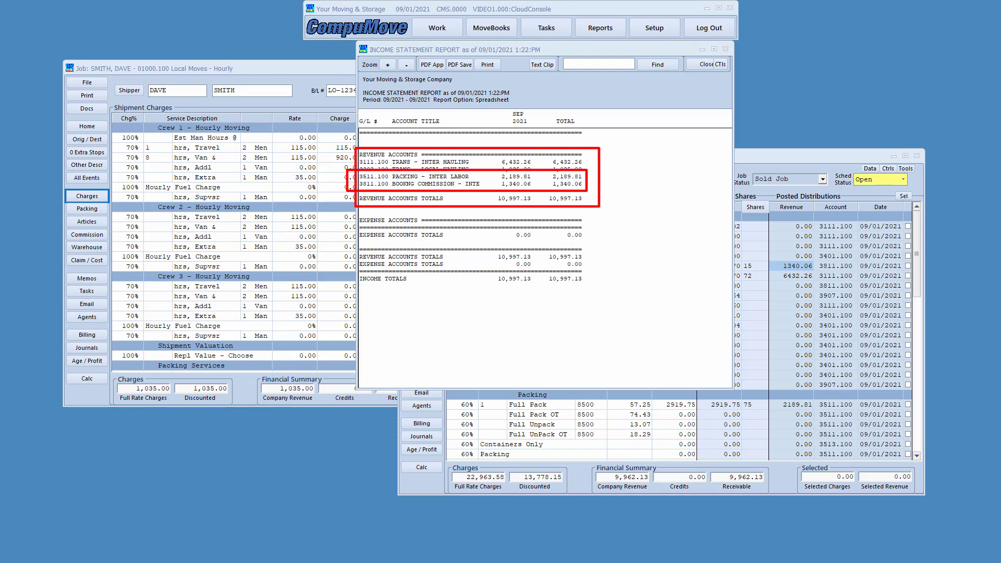
pyautogui.press('Escape')
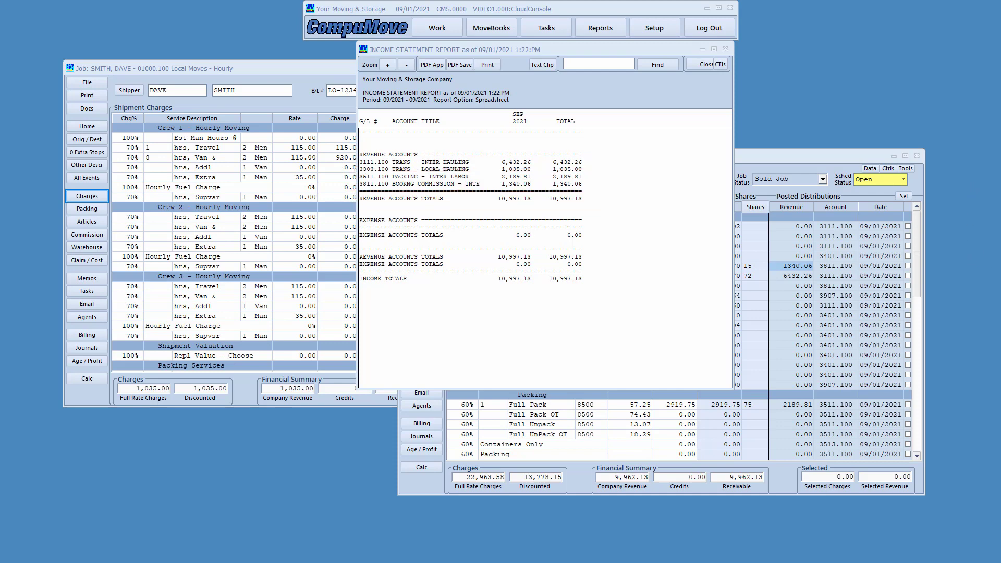
pyautogui.click(692, 65)
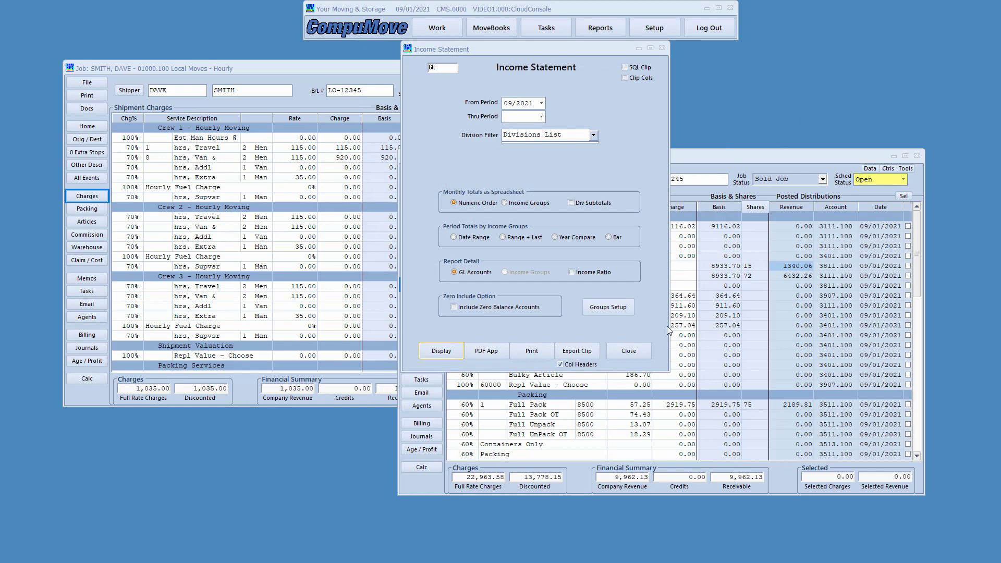
pyautogui.click(645, 351)
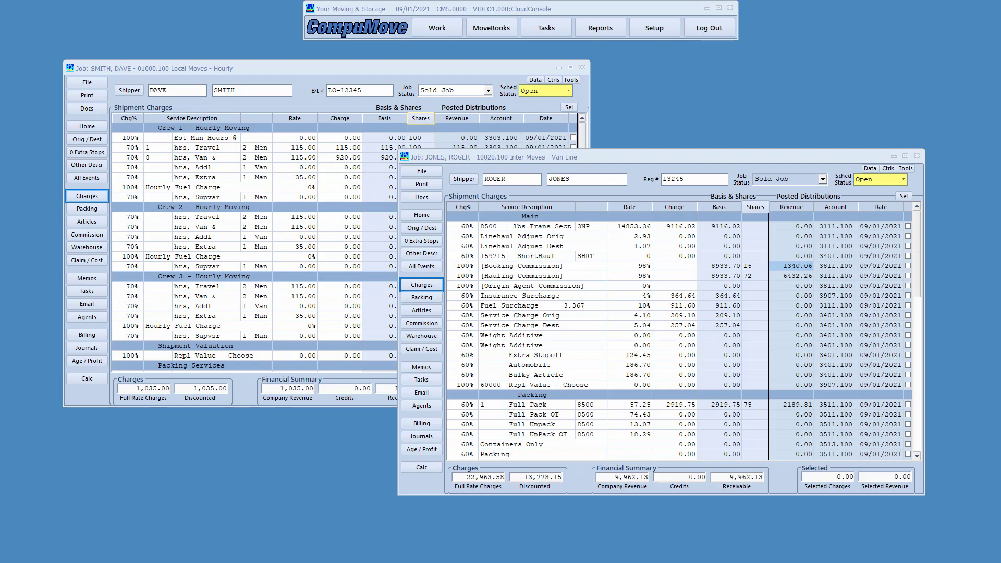
# Step: Open the Local Moves - Hourly job's billing setup and correct the misspelled street name in the bill-to street address
pyautogui.click(328, 69)
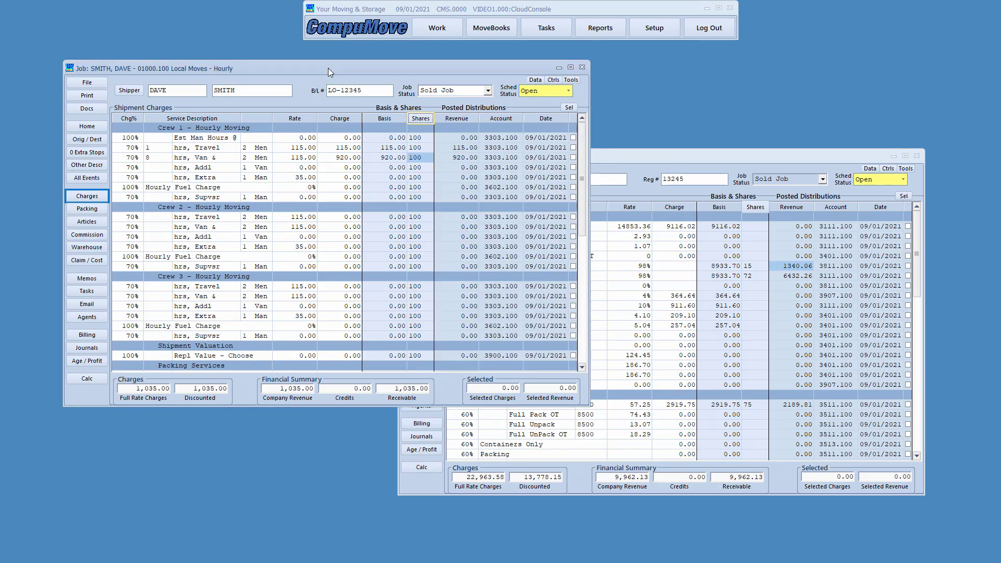
pyautogui.click(90, 338)
pyautogui.click(90, 339)
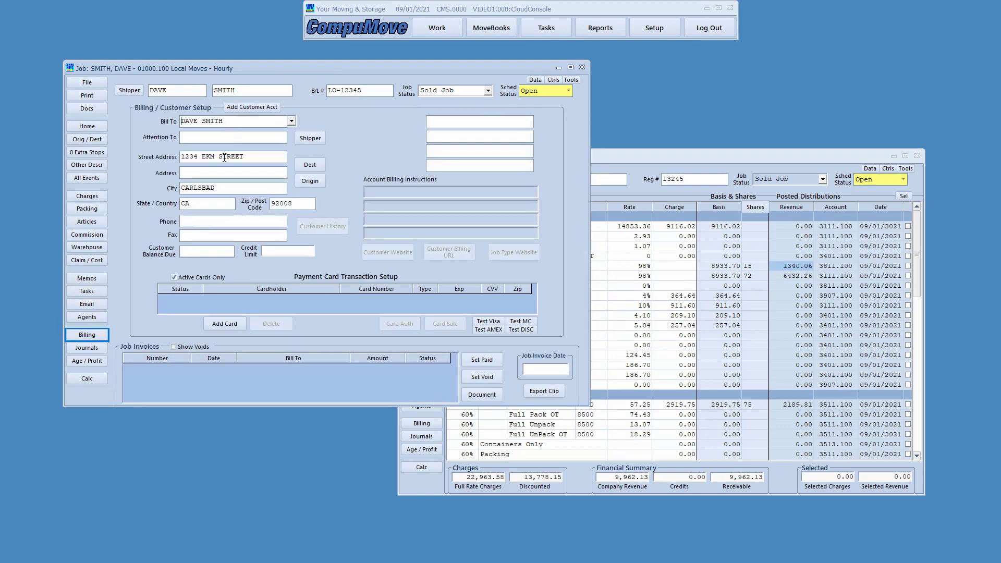
pyautogui.click(209, 157)
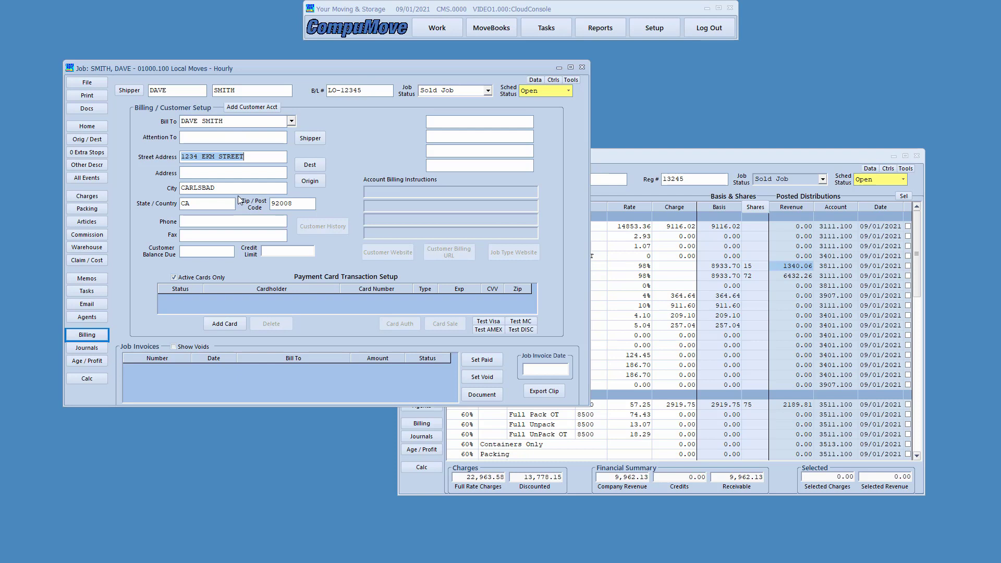
pyautogui.click(211, 158)
pyautogui.press('BackSpace')
pyautogui.write('L')
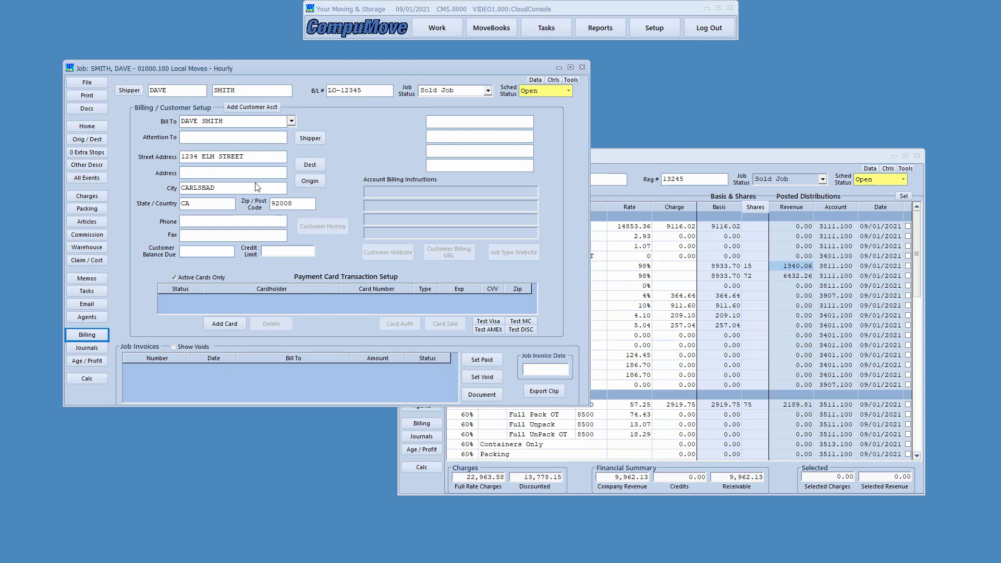
# Step: Open the van line job's billing setup and examine its customer balance, credit limit and bill-to details against the hourly job's
pyautogui.click(622, 157)
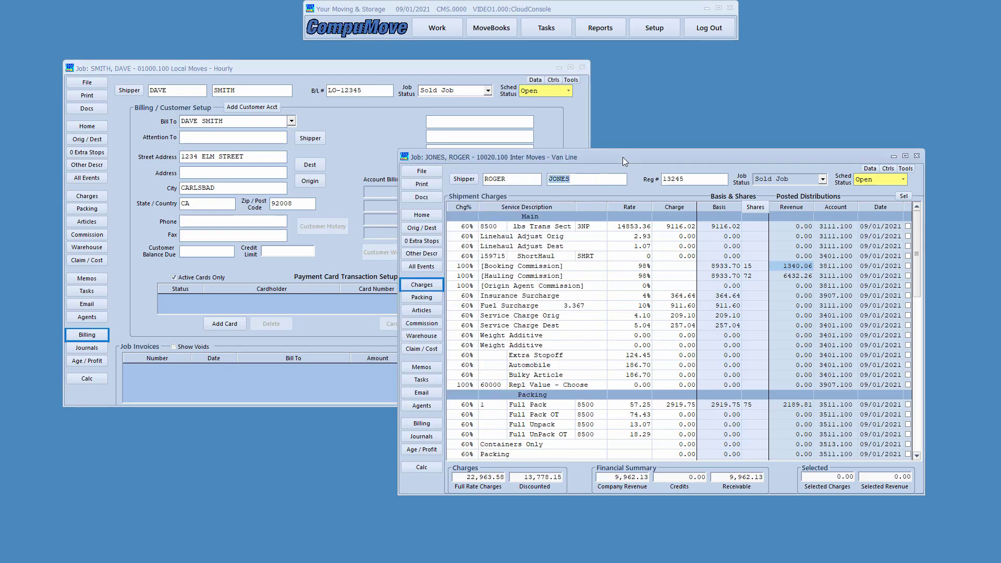
pyautogui.click(411, 425)
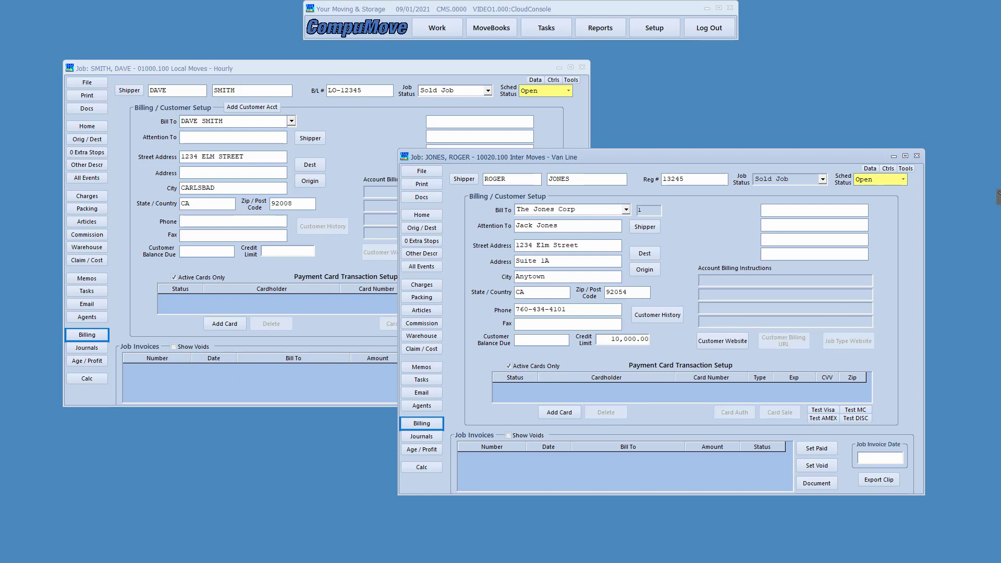
pyautogui.moveTo(467, 326)
pyautogui.mouseDown()
pyautogui.moveTo(522, 353)
pyautogui.moveTo(687, 350)
pyautogui.moveTo(674, 352)
pyautogui.mouseUp()
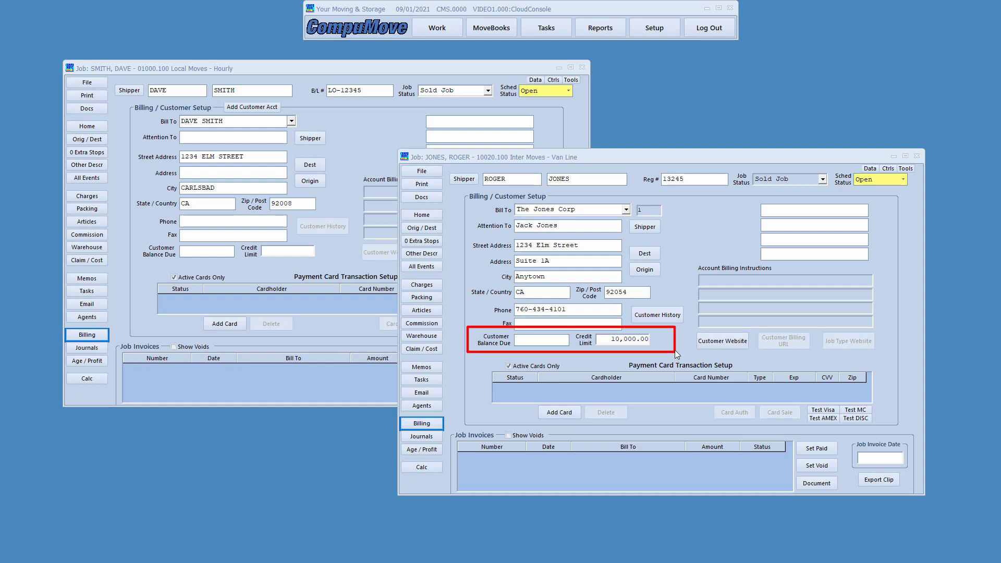
pyautogui.moveTo(626, 305); pyautogui.dragTo(658, 322)
pyautogui.press('Escape')
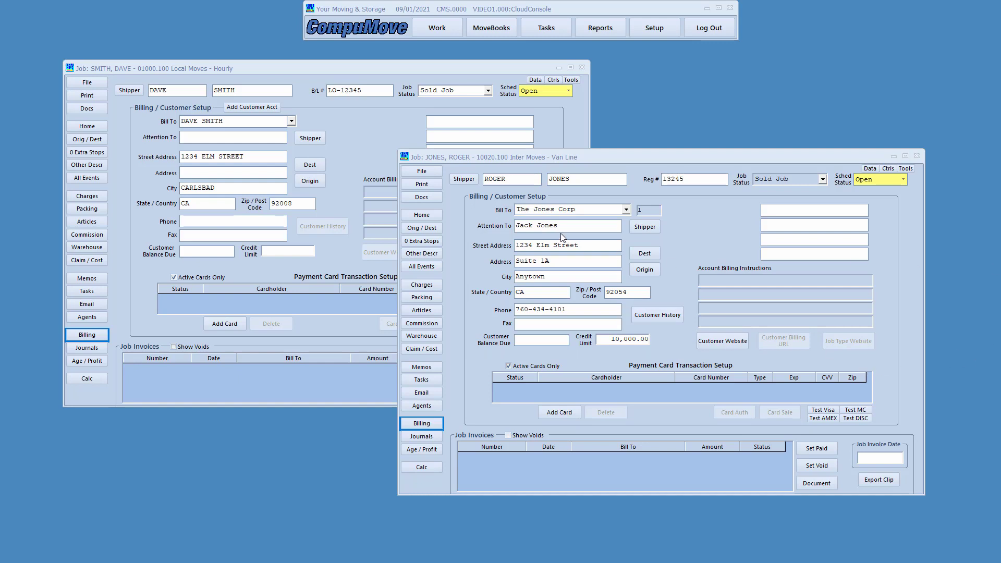
pyautogui.moveTo(468, 190)
pyautogui.mouseDown()
pyautogui.moveTo(618, 345)
pyautogui.moveTo(652, 349)
pyautogui.mouseUp()
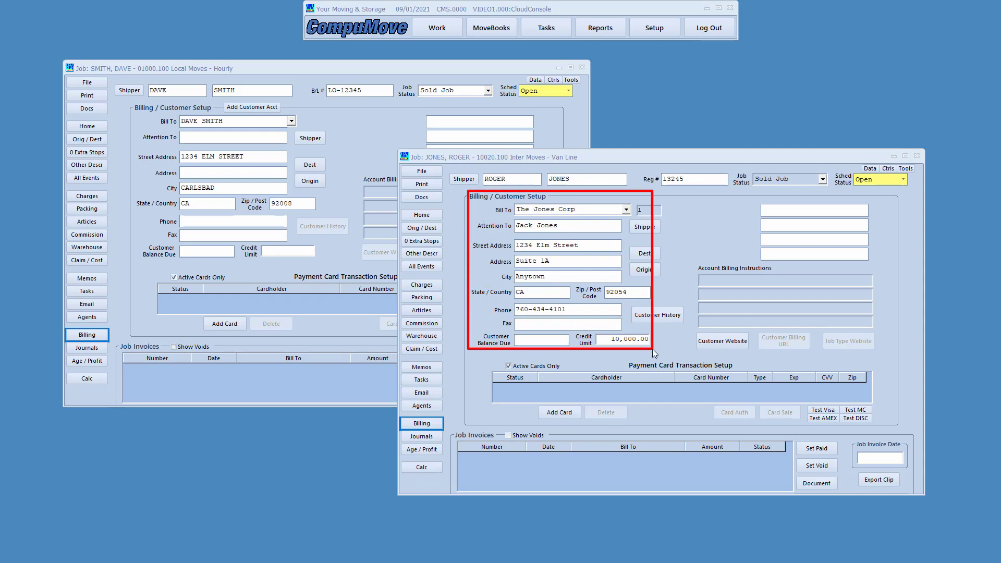
pyautogui.moveTo(133, 100)
pyautogui.mouseDown()
pyautogui.moveTo(330, 284)
pyautogui.moveTo(342, 276)
pyautogui.mouseUp()
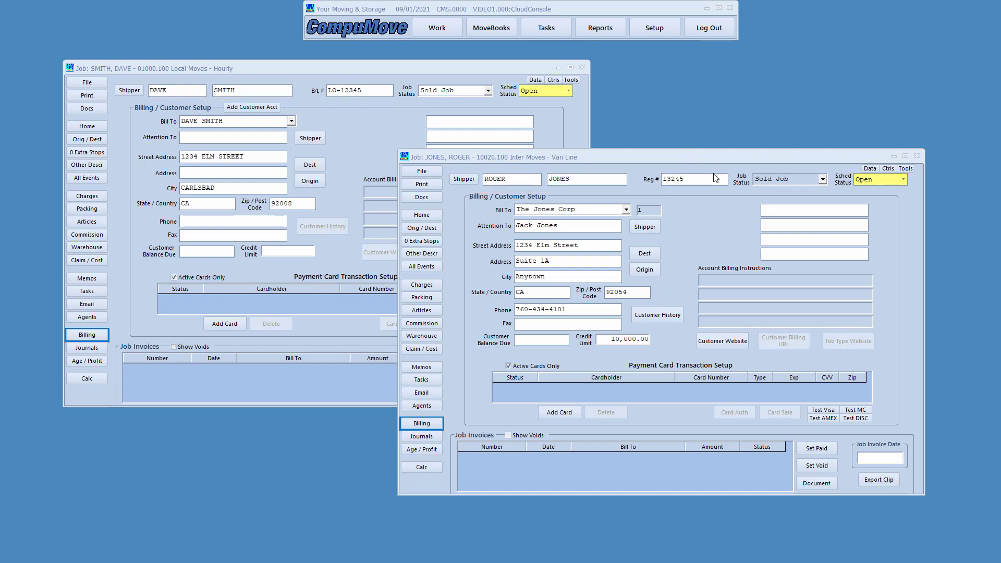
# Step: Return the hourly job to its charges, display its Invoice form, and move the invoice window off the job's charges
pyautogui.click(424, 69)
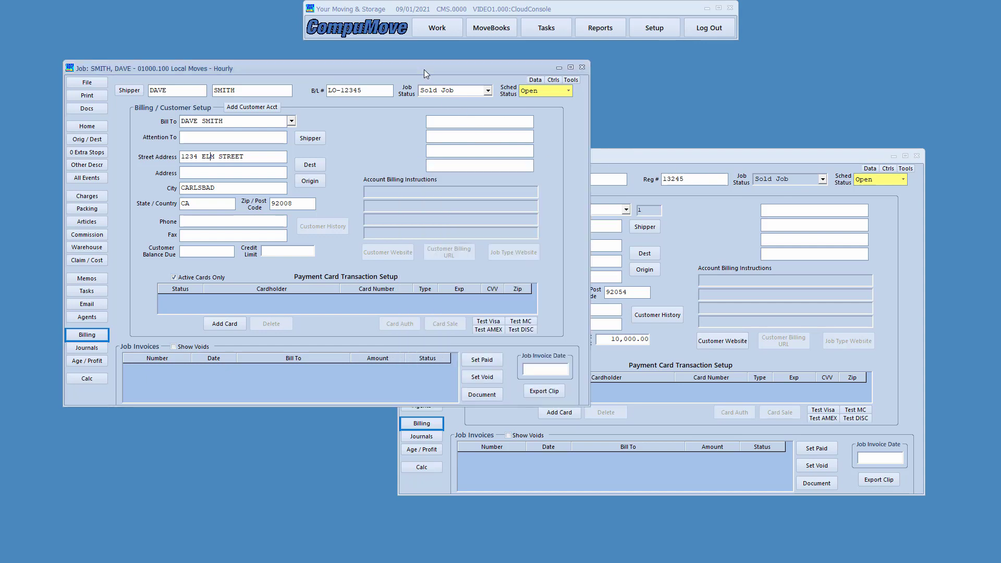
pyautogui.click(87, 197)
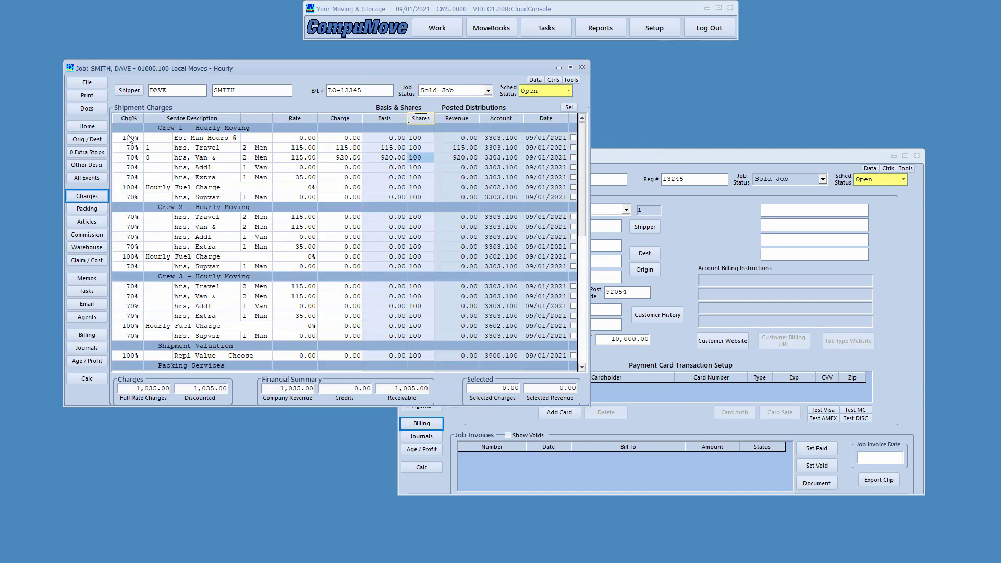
pyautogui.click(87, 96)
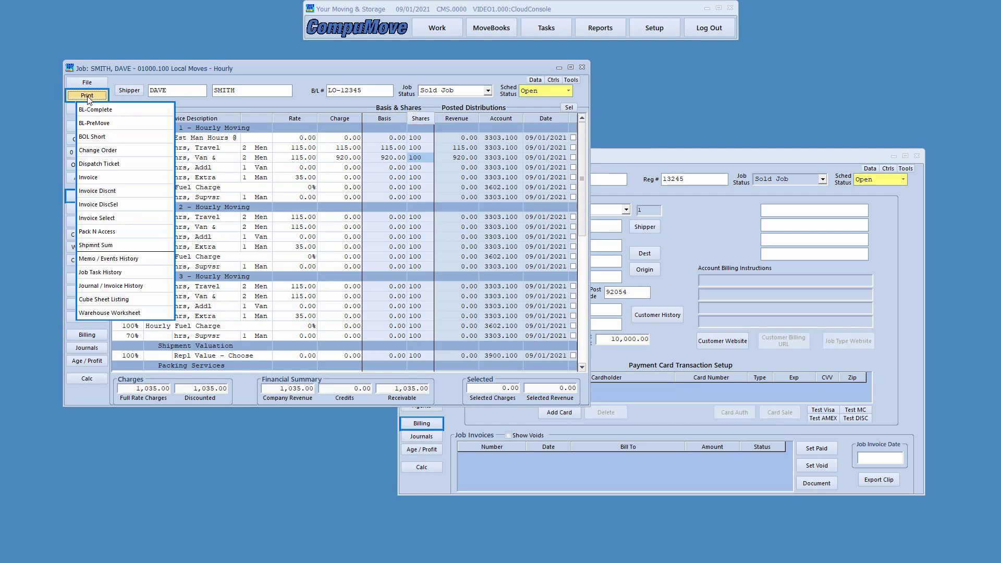
pyautogui.click(116, 179)
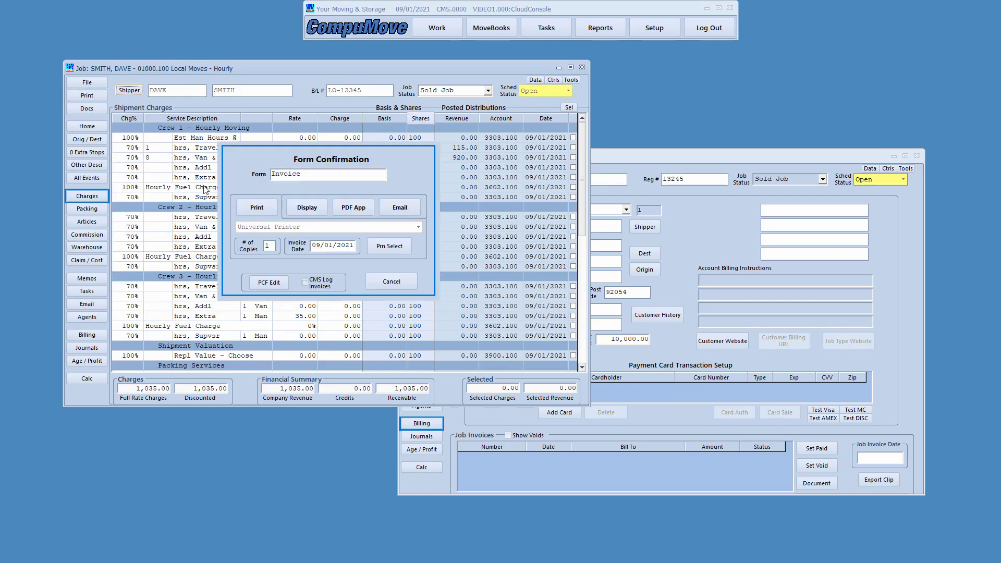
pyautogui.click(310, 208)
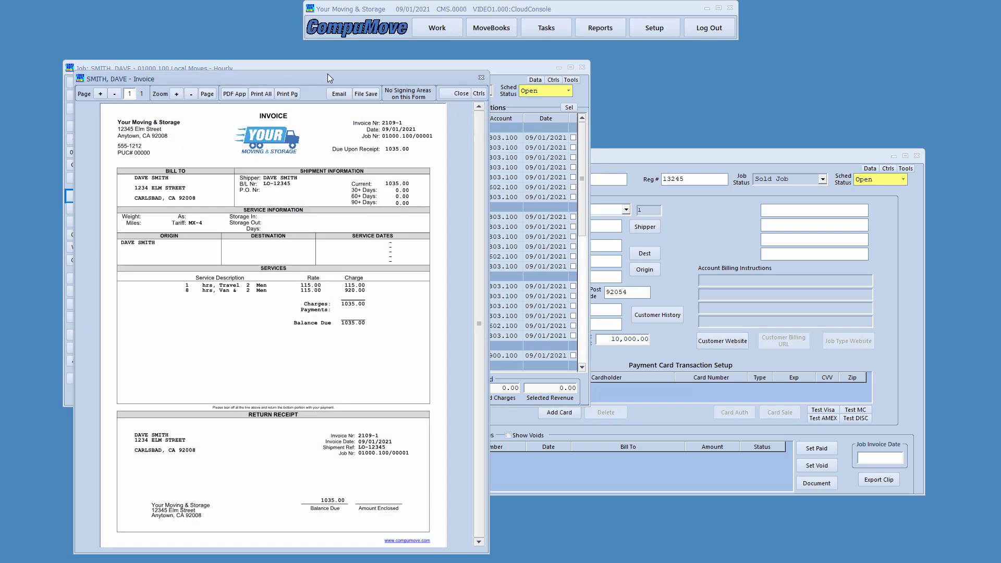
pyautogui.moveTo(327, 78); pyautogui.dragTo(565, 44)
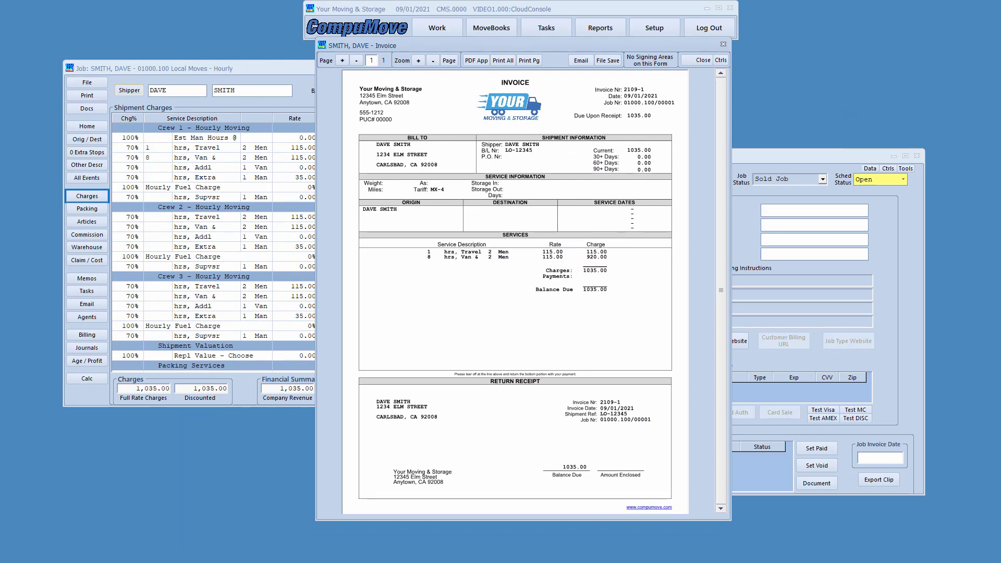
# Step: Examine the hourly job's invoice: bill-to, shipment information, origin, destination and service dates, services and charges, and return receipt
pyautogui.click(999, 193)
pyautogui.moveTo(359, 133)
pyautogui.mouseDown()
pyautogui.moveTo(367, 160)
pyautogui.moveTo(471, 176)
pyautogui.mouseUp()
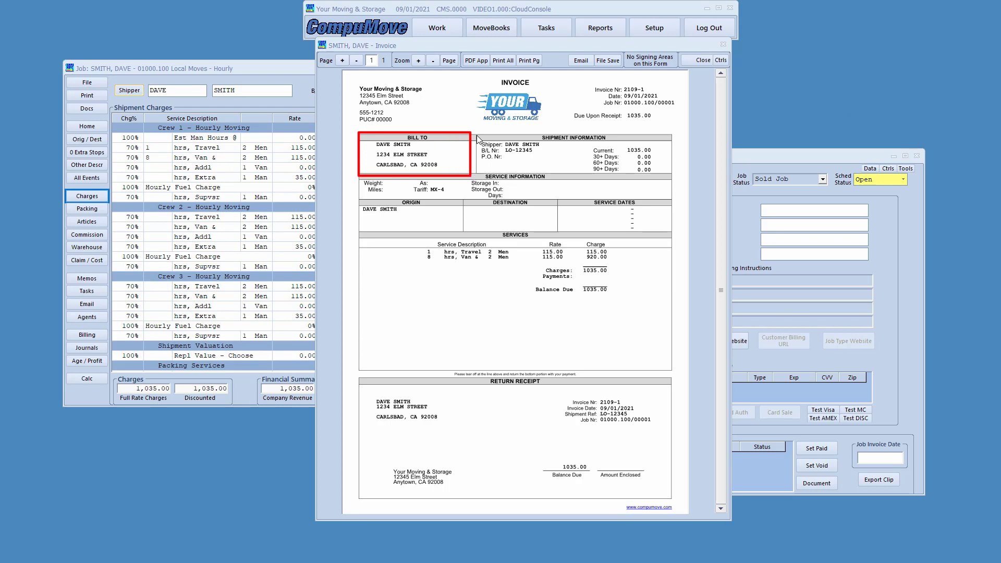
pyautogui.moveTo(469, 128); pyautogui.dragTo(673, 173)
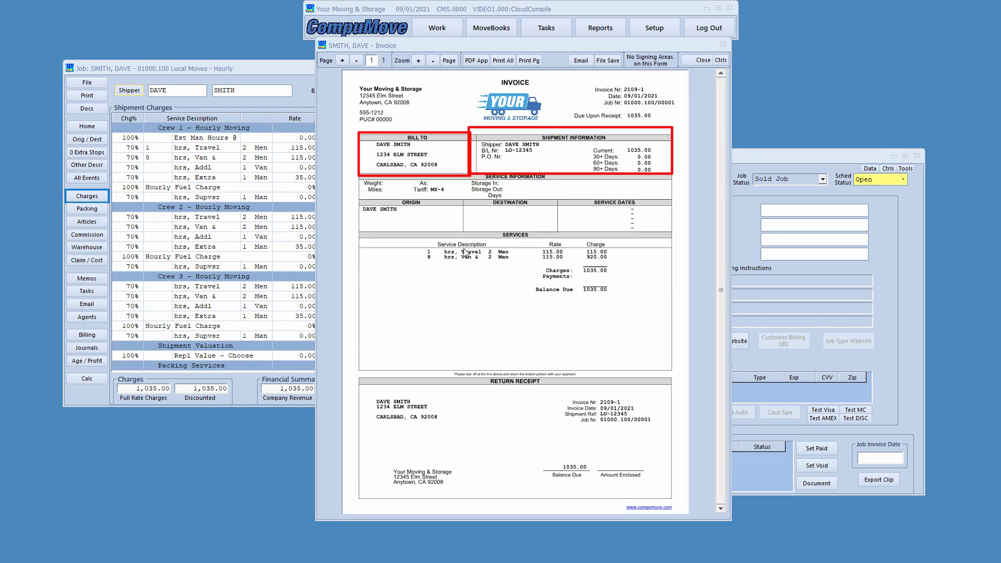
pyautogui.moveTo(351, 188)
pyautogui.mouseDown()
pyautogui.moveTo(384, 229)
pyautogui.moveTo(550, 260)
pyautogui.moveTo(683, 237)
pyautogui.mouseUp()
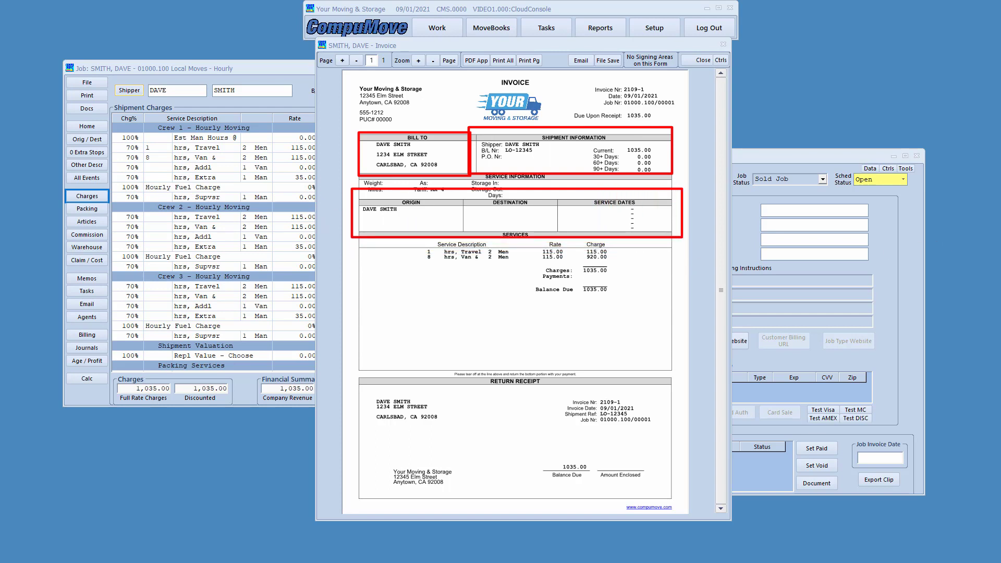
pyautogui.press('Escape')
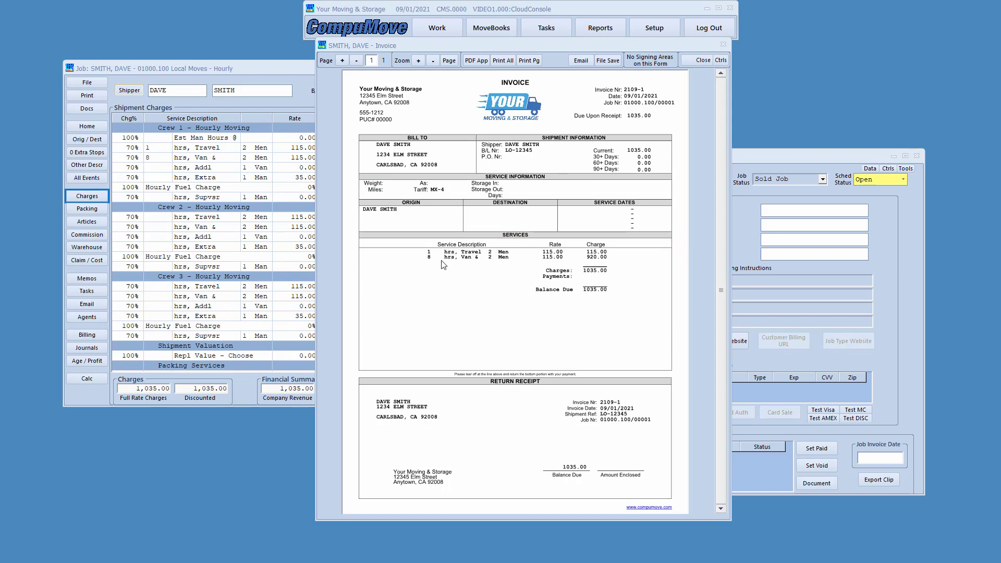
pyautogui.moveTo(408, 235)
pyautogui.mouseDown()
pyautogui.moveTo(626, 310)
pyautogui.moveTo(622, 301)
pyautogui.mouseUp()
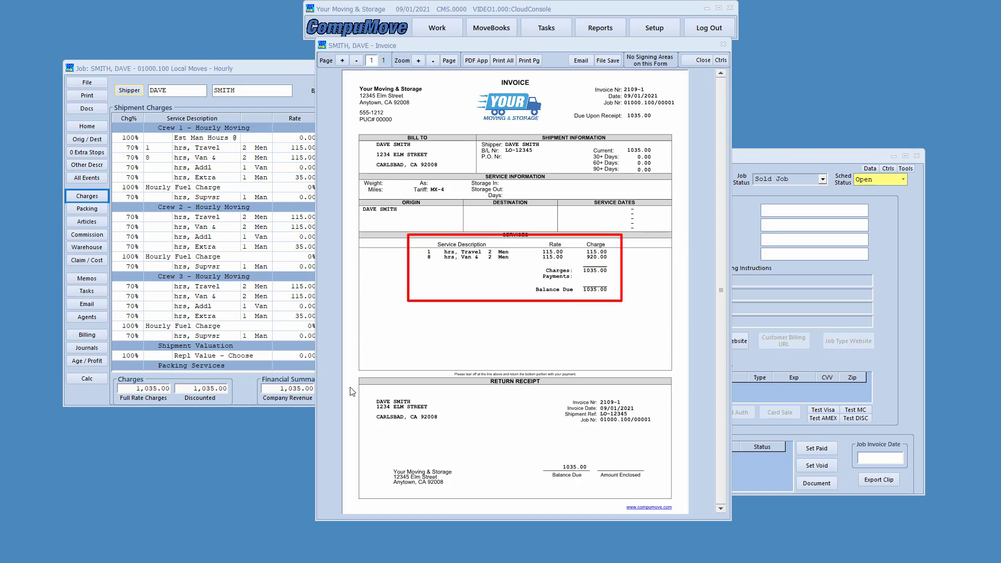
pyautogui.moveTo(345, 369)
pyautogui.mouseDown()
pyautogui.moveTo(434, 438)
pyautogui.moveTo(692, 515)
pyautogui.mouseUp()
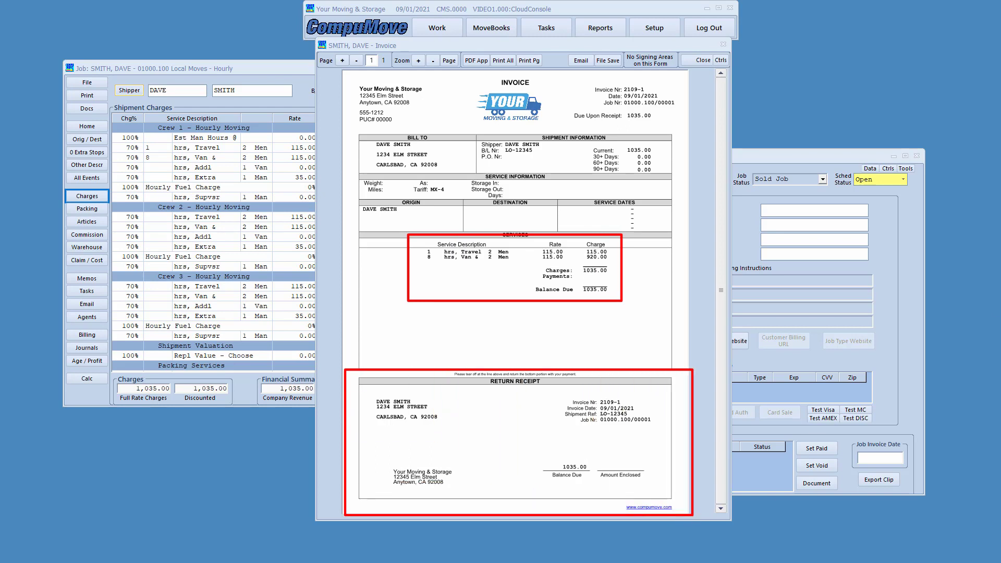
pyautogui.press('Escape')
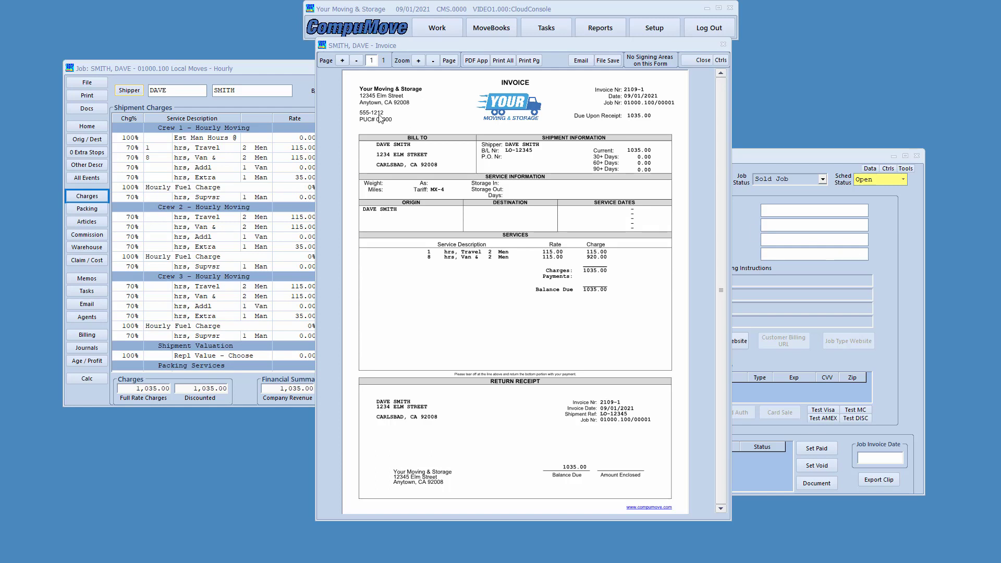
# Step: Check the hourly invoice's company header and billing details against its tear-off return receipt
pyautogui.moveTo(343, 68)
pyautogui.mouseDown()
pyautogui.moveTo(346, 89)
pyautogui.moveTo(516, 195)
pyautogui.moveTo(685, 178)
pyautogui.mouseUp()
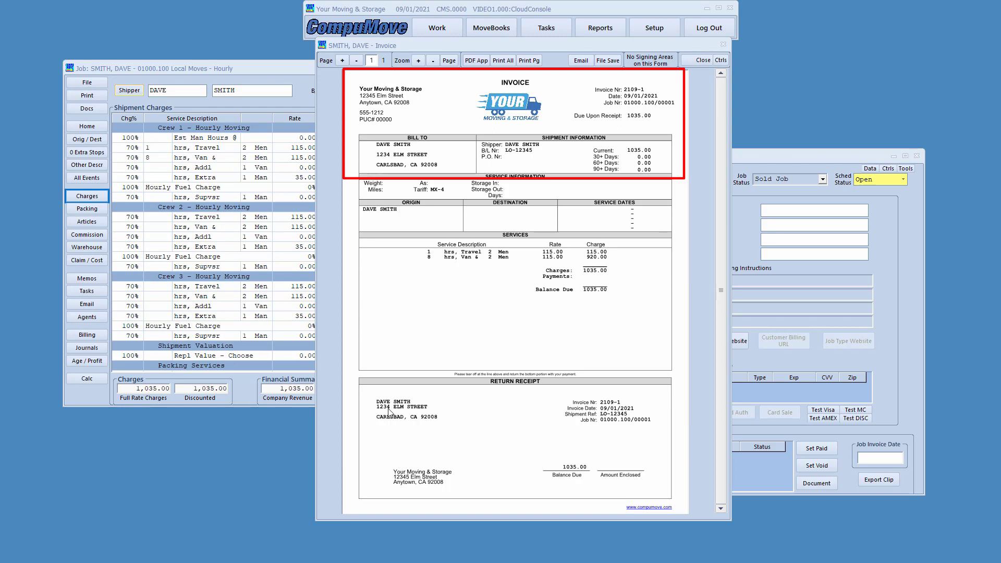
pyautogui.moveTo(354, 375)
pyautogui.mouseDown()
pyautogui.moveTo(561, 514)
pyautogui.moveTo(689, 508)
pyautogui.mouseUp()
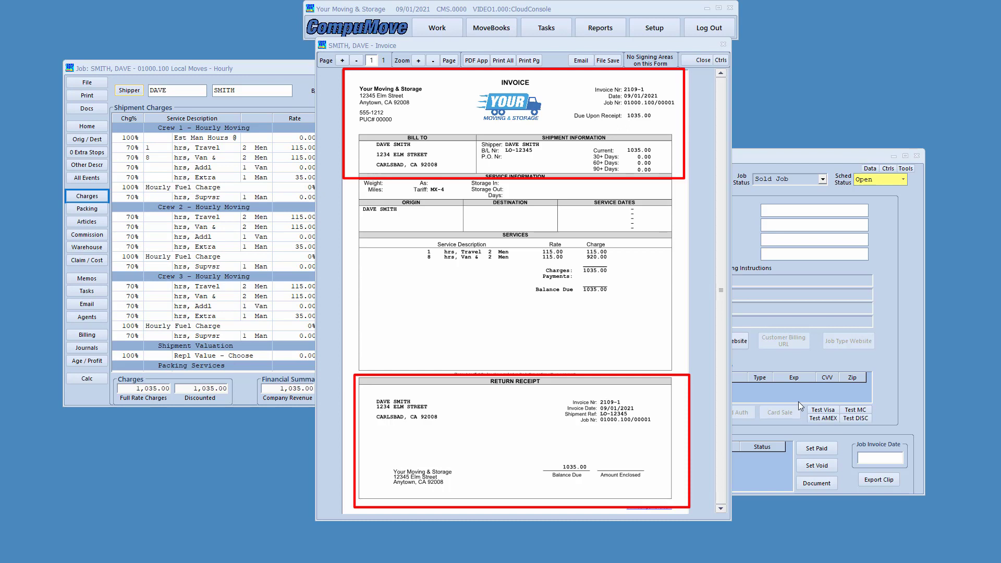
pyautogui.press('Escape')
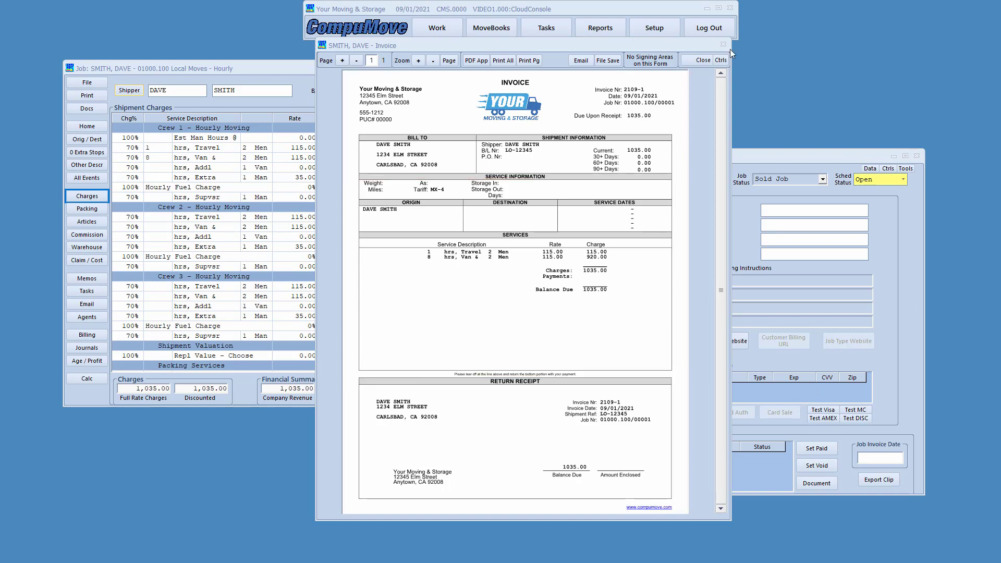
# Step: Display the van line job's Invoice Agent form and place it side by side with the hourly job's invoice
pyautogui.moveTo(650, 46); pyautogui.dragTo(408, 46)
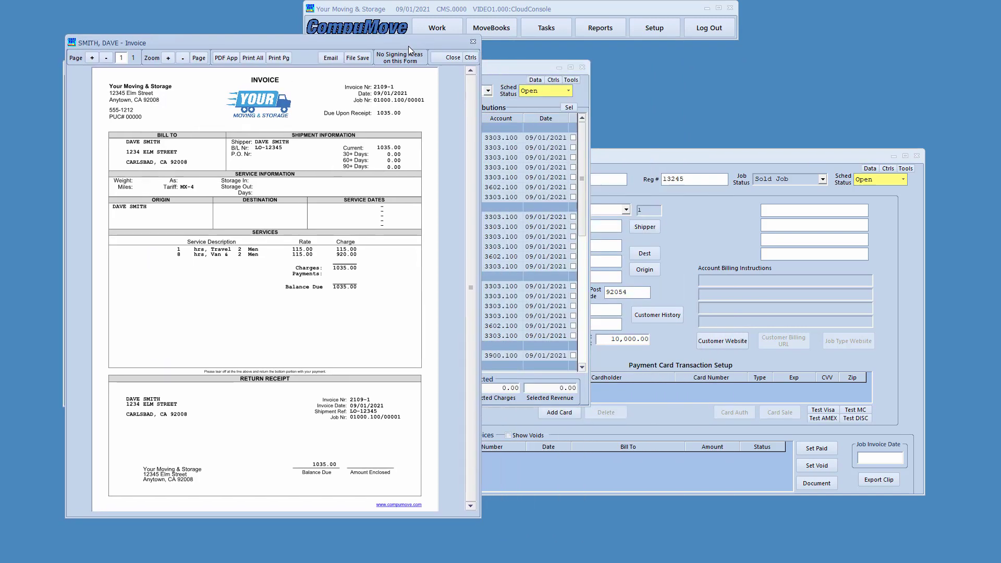
pyautogui.click(703, 160)
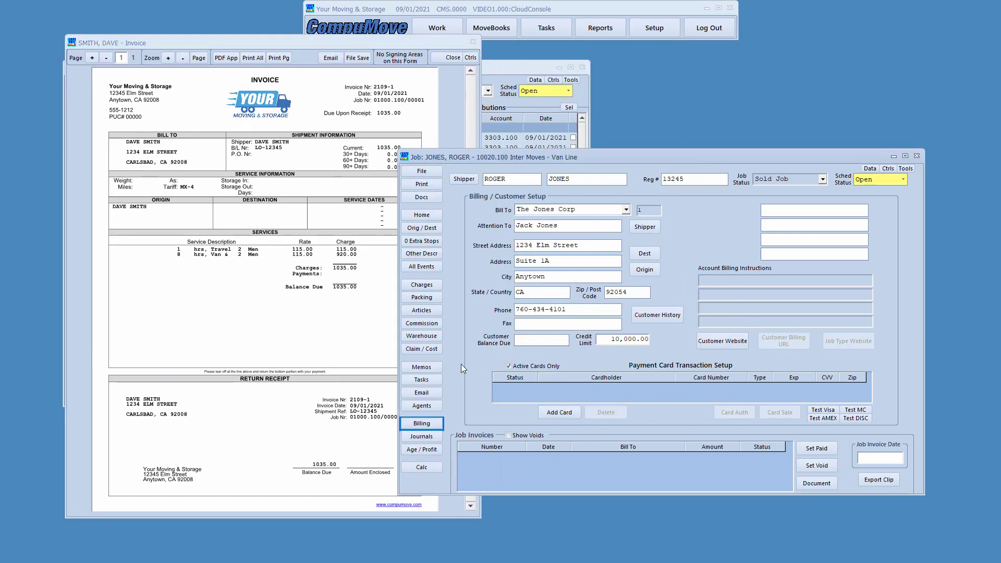
pyautogui.click(431, 185)
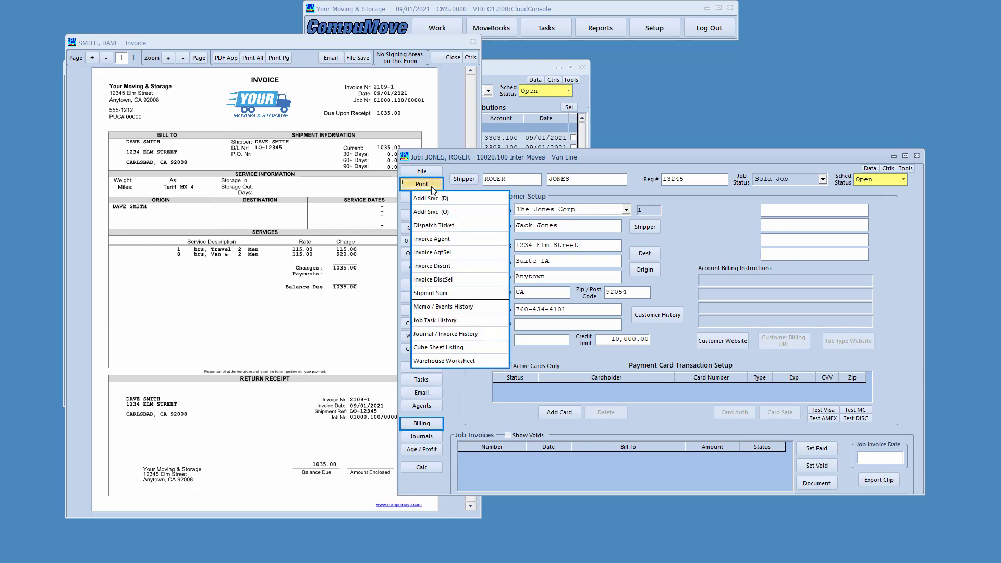
pyautogui.click(438, 241)
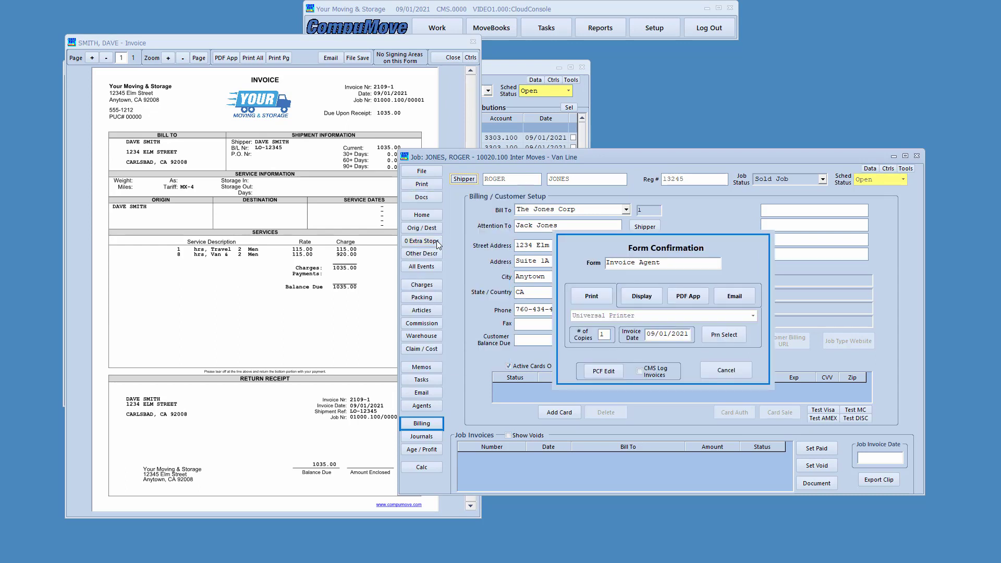
pyautogui.click(637, 297)
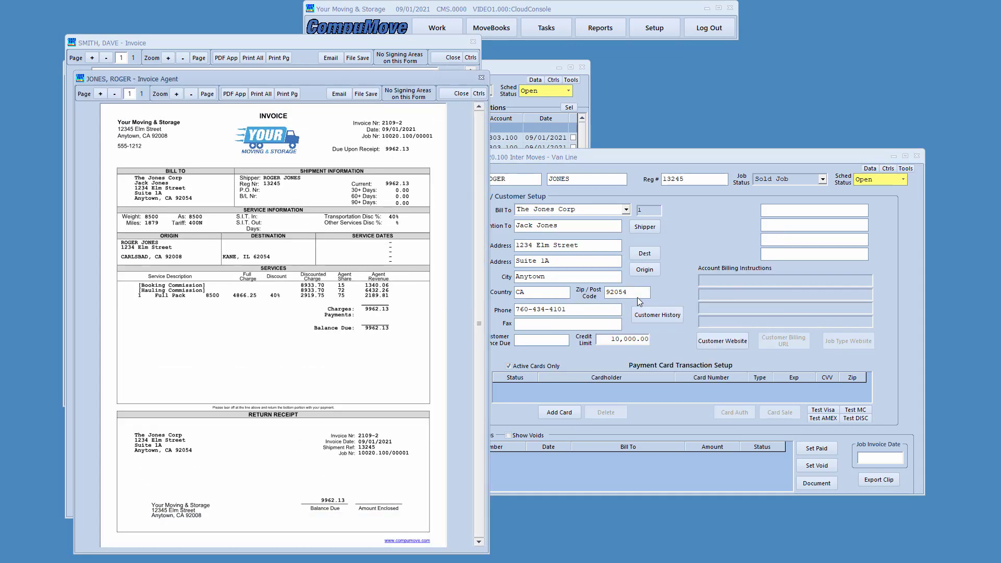
pyautogui.moveTo(347, 82); pyautogui.dragTo(757, 46)
pyautogui.click(390, 41)
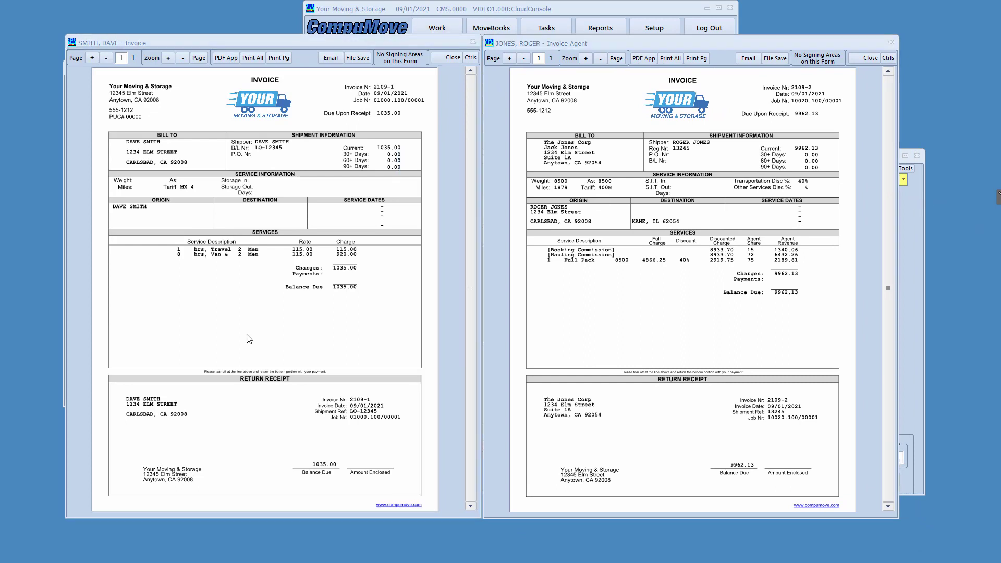
# Step: Compare the services, discount, agent share, agent revenue and balance due on the two invoices, and close both
pyautogui.moveTo(168, 231)
pyautogui.mouseDown()
pyautogui.moveTo(209, 278)
pyautogui.moveTo(382, 301)
pyautogui.moveTo(372, 300)
pyautogui.mouseUp()
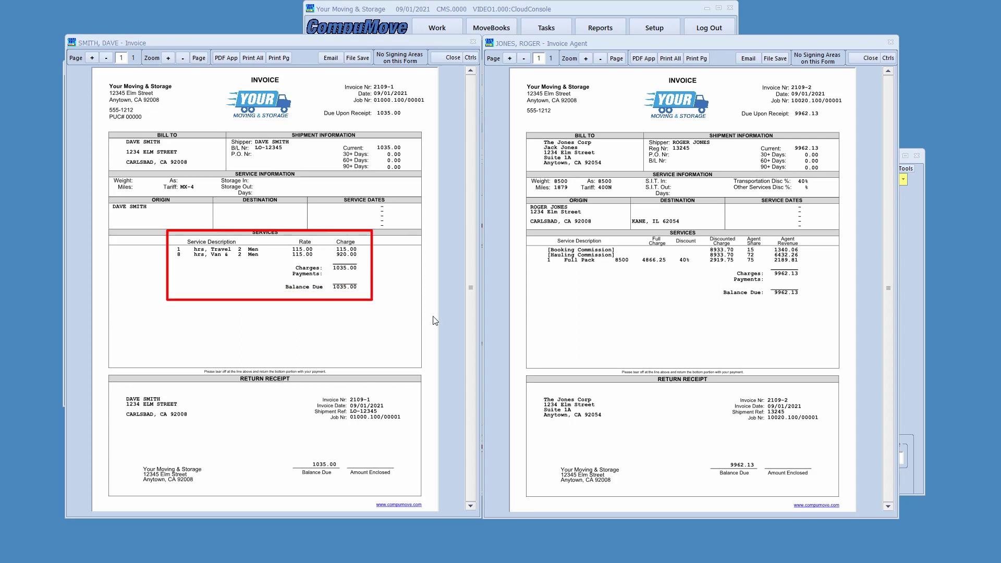
pyautogui.moveTo(542, 225); pyautogui.dragTo(817, 318)
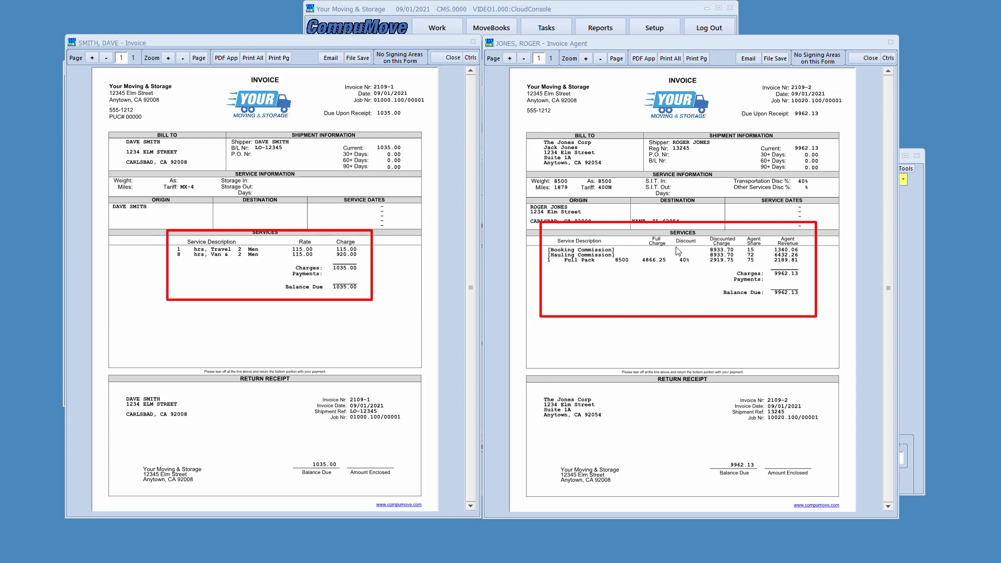
pyautogui.moveTo(667, 224)
pyautogui.mouseDown()
pyautogui.moveTo(682, 270)
pyautogui.moveTo(809, 291)
pyautogui.moveTo(812, 303)
pyautogui.mouseUp()
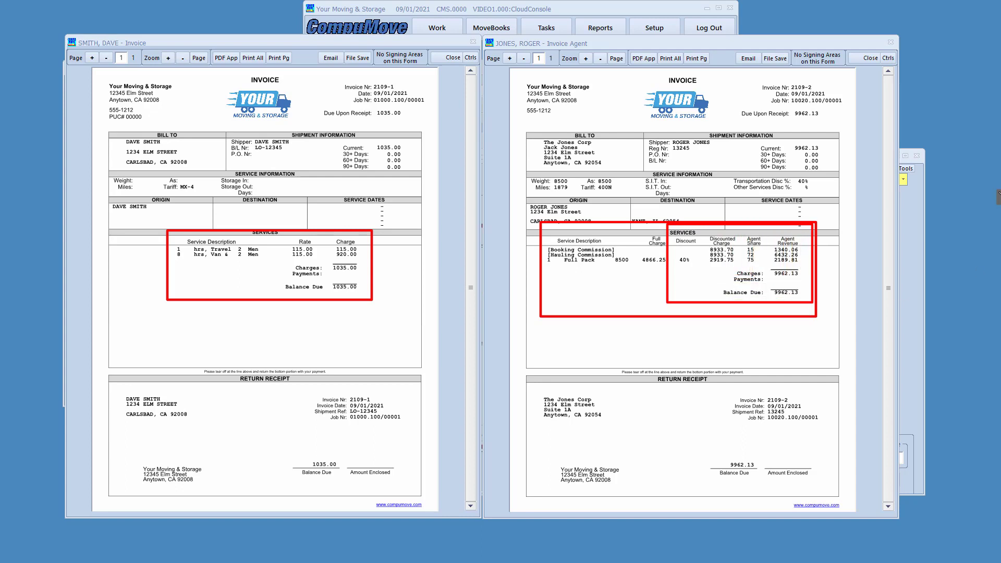
pyautogui.moveTo(712, 282); pyautogui.dragTo(813, 301)
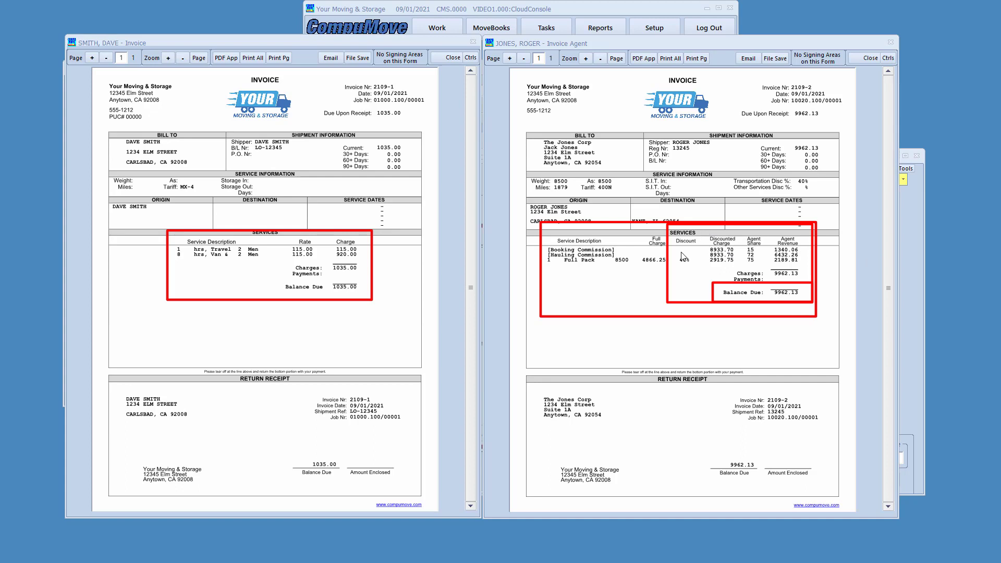
pyautogui.moveTo(739, 226)
pyautogui.mouseDown()
pyautogui.moveTo(751, 266)
pyautogui.moveTo(814, 282)
pyautogui.mouseUp()
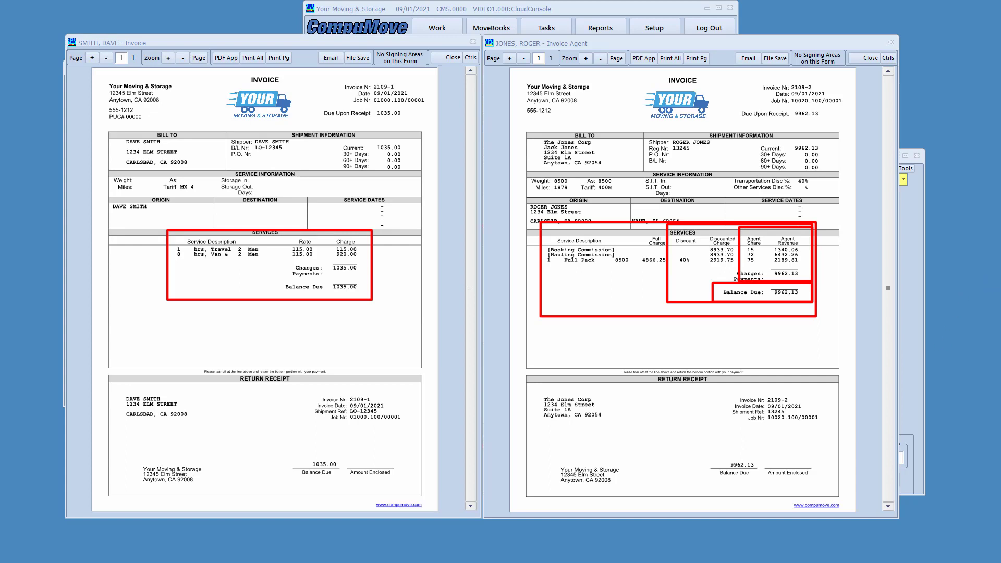
pyautogui.press('Escape')
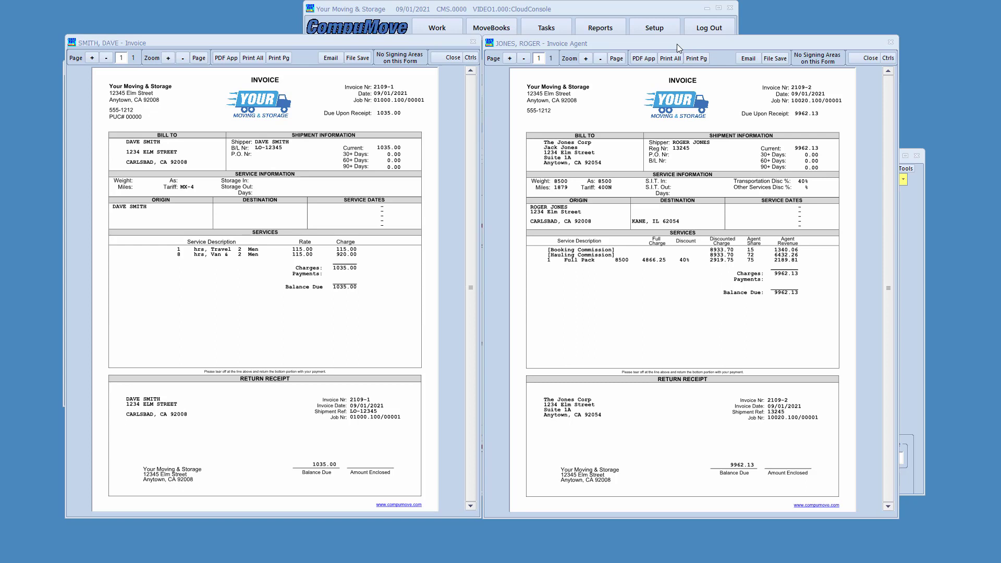
pyautogui.click(856, 59)
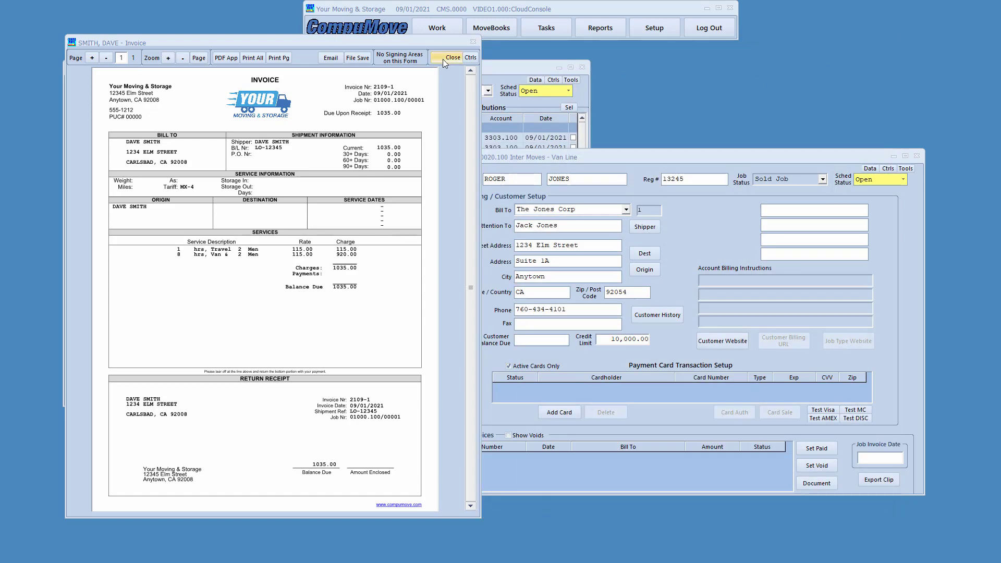
pyautogui.click(446, 57)
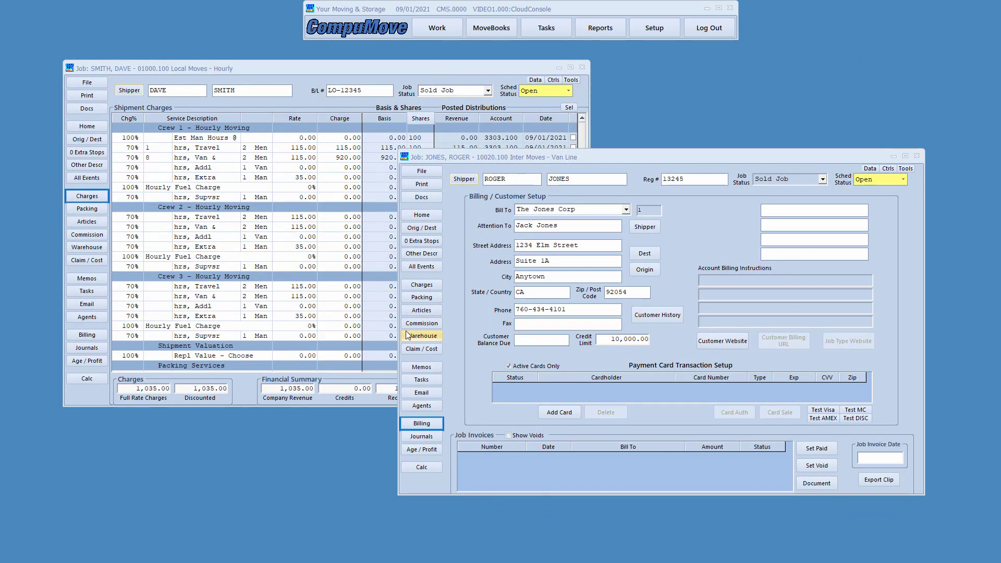
# Step: Enter and post a quantity of 1 for Debris Pickup under the hourly job's Other Services charges, and mark that line as selected
pyautogui.click(360, 70)
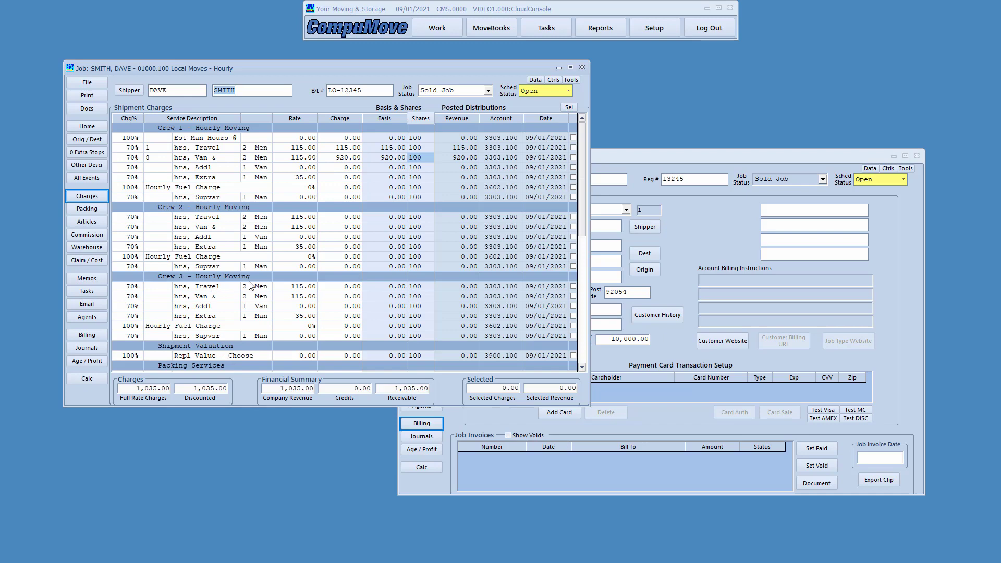
pyautogui.scroll(-6, 249, 286)
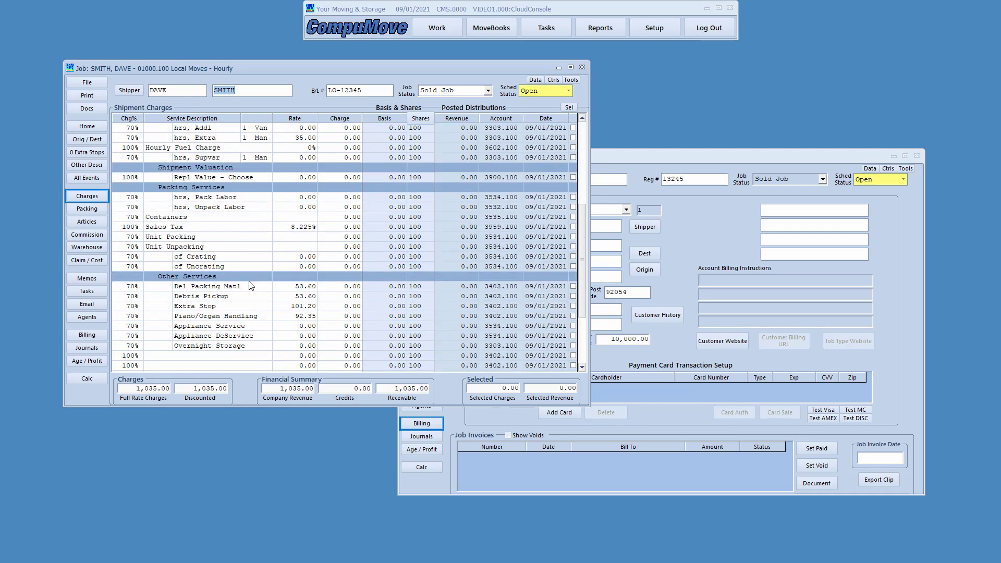
pyautogui.scroll(6, 250, 284)
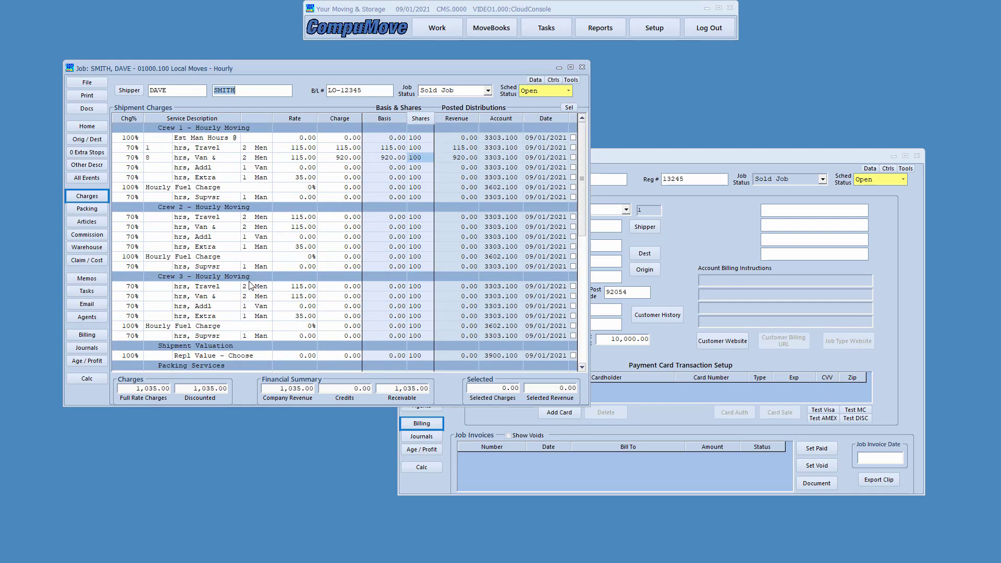
pyautogui.scroll(-8, 249, 286)
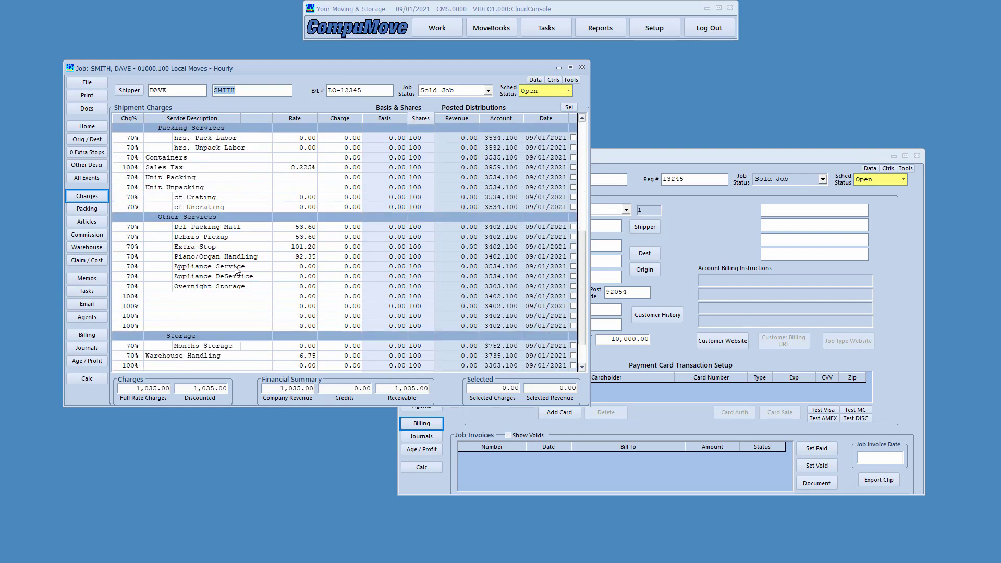
pyautogui.click(154, 237)
pyautogui.write('1')
pyautogui.click(464, 238)
pyautogui.click(574, 237)
pyautogui.click(998, 197)
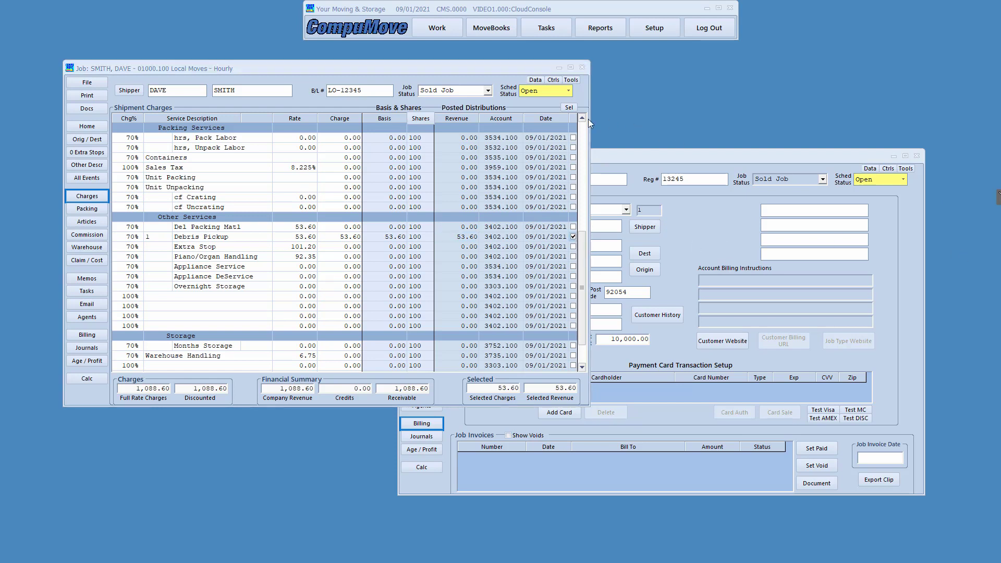
# Step: Display the hourly job's Invoice Select form for the selected Debris Pickup charge, review its services and balance due, and close it
pyautogui.moveTo(556, 98)
pyautogui.mouseDown()
pyautogui.moveTo(557, 389)
pyautogui.moveTo(599, 382)
pyautogui.mouseUp()
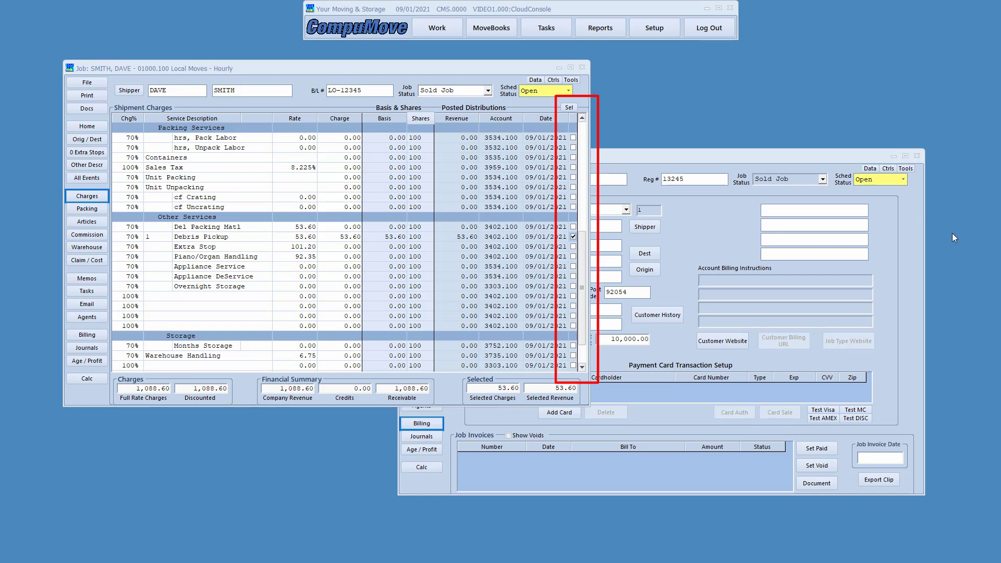
pyautogui.press('Escape')
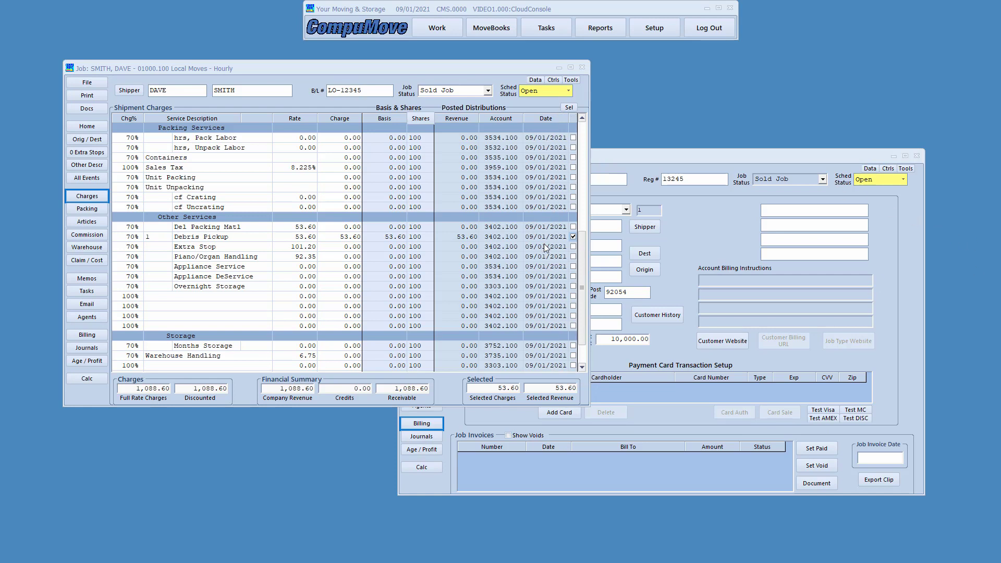
pyautogui.moveTo(93, 226)
pyautogui.mouseDown()
pyautogui.moveTo(381, 250)
pyautogui.moveTo(566, 242)
pyautogui.mouseUp()
pyautogui.click(85, 96)
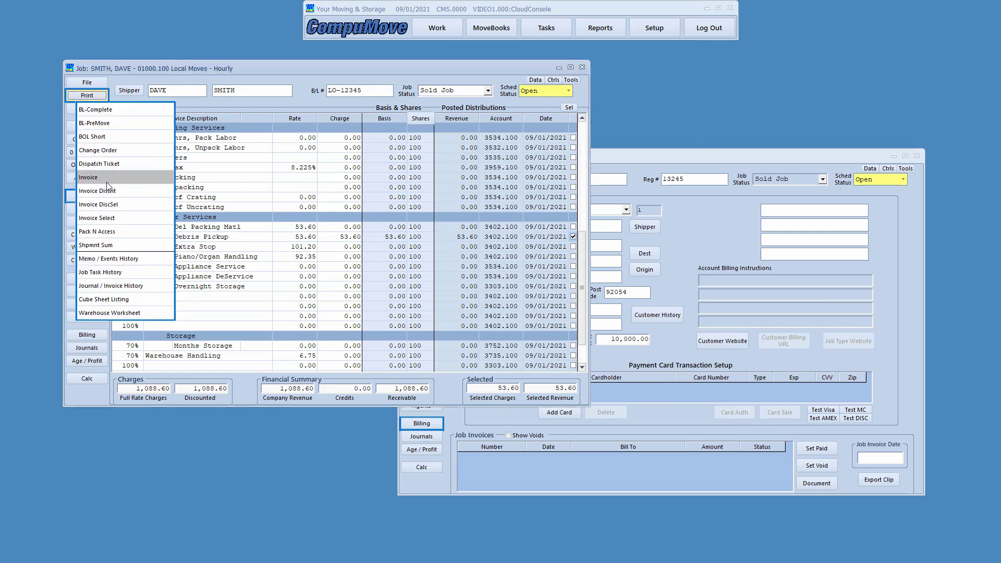
pyautogui.click(114, 218)
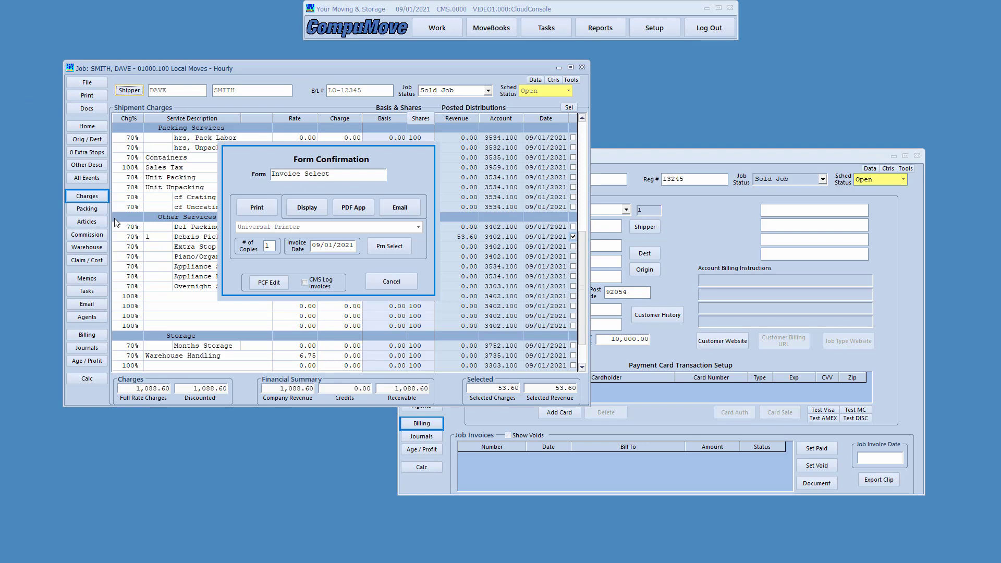
pyautogui.click(307, 209)
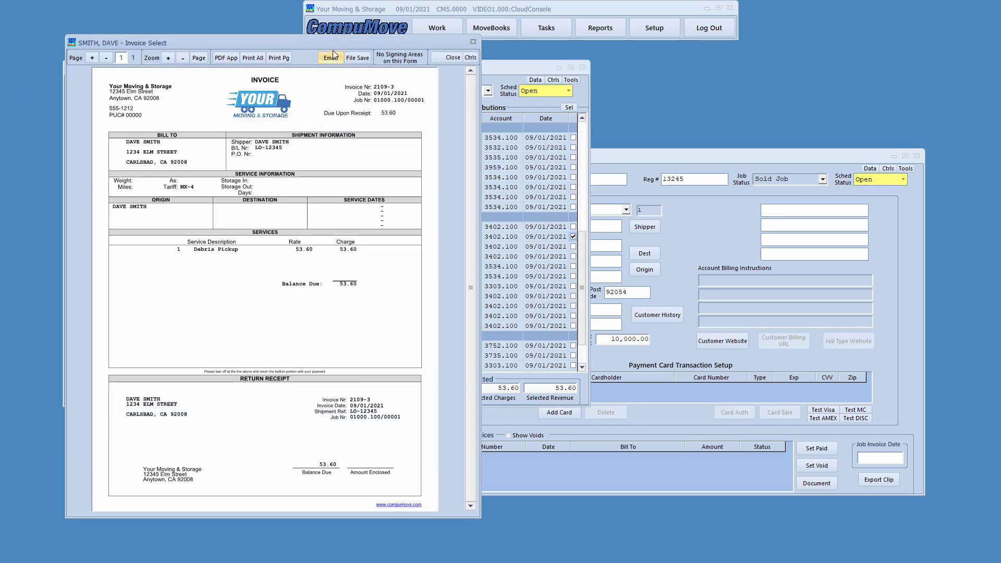
pyautogui.moveTo(336, 43); pyautogui.dragTo(436, 32)
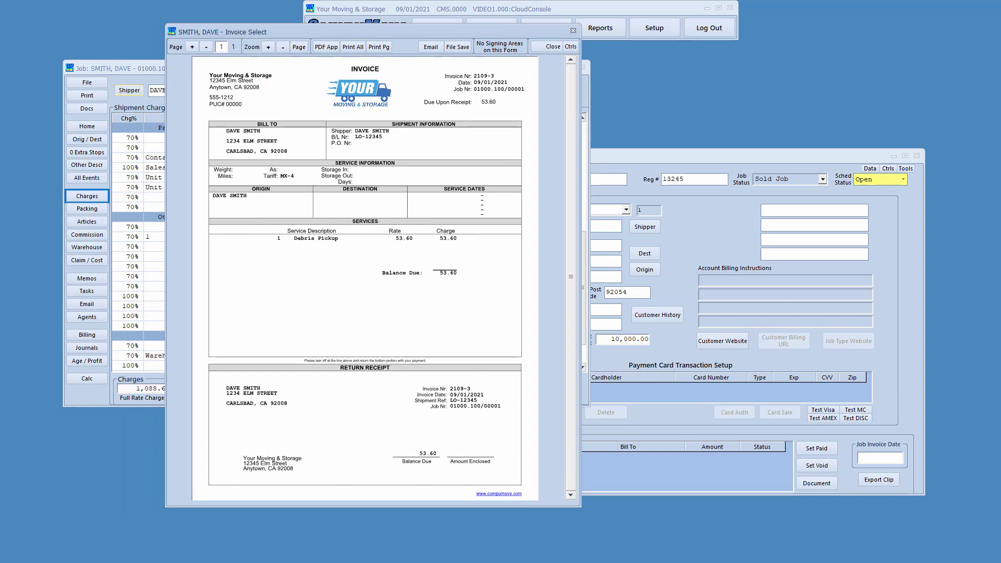
pyautogui.moveTo(265, 217)
pyautogui.mouseDown()
pyautogui.moveTo(509, 311)
pyautogui.moveTo(491, 298)
pyautogui.mouseUp()
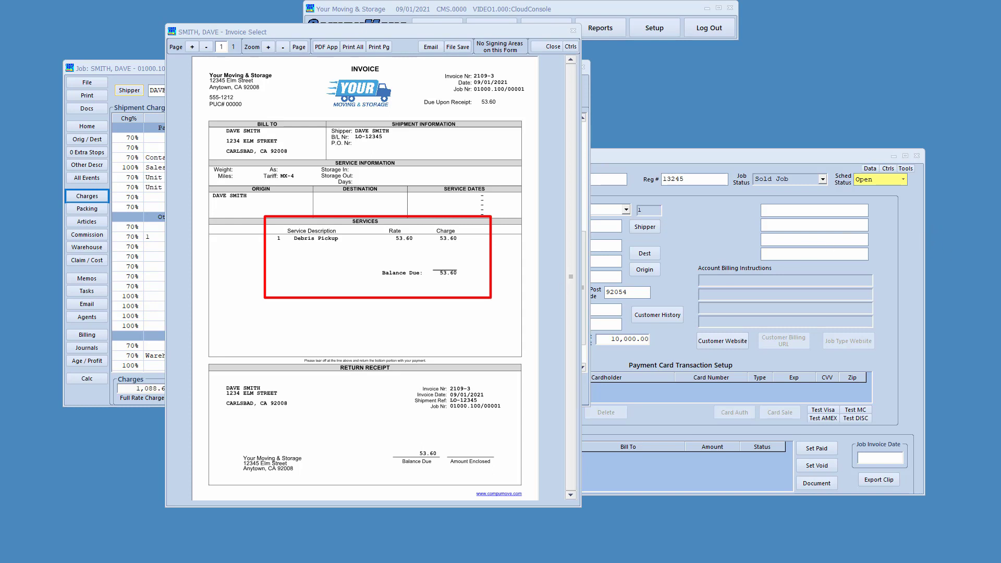
pyautogui.click(542, 47)
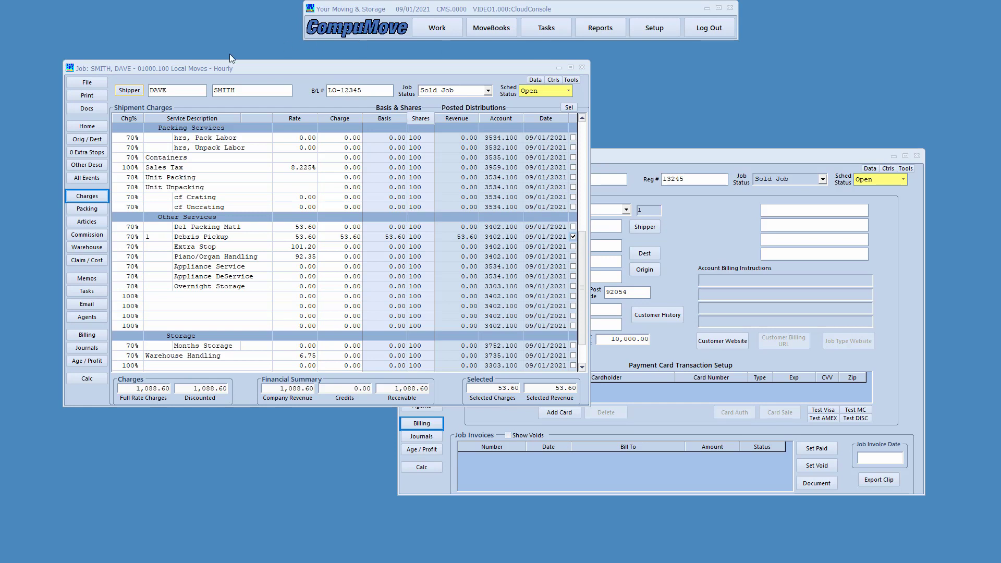
# Step: View the Invoice stored in the hourly job's documents, close it, and return to the van line job's billing to examine its job invoices
pyautogui.click(87, 334)
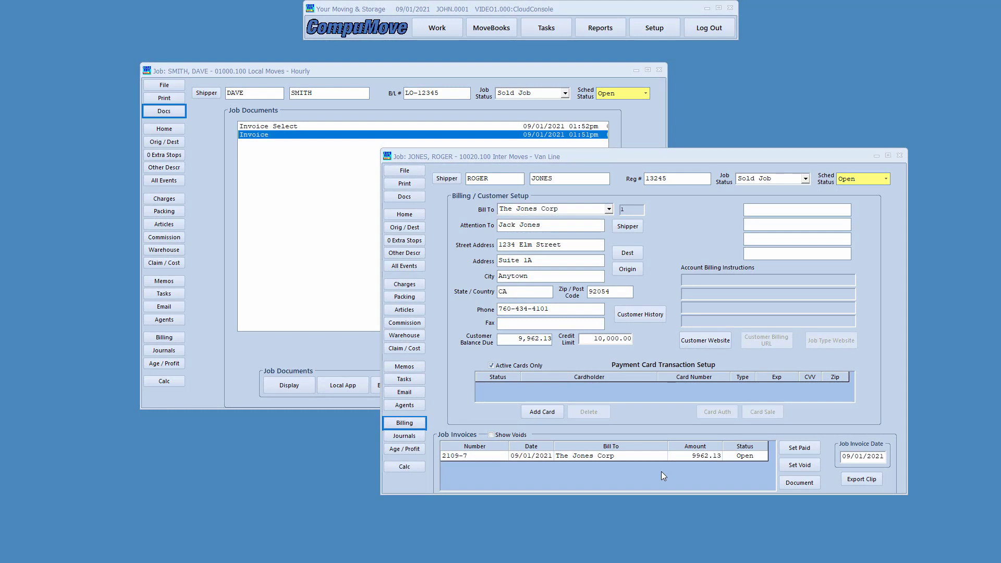
pyautogui.click(357, 75)
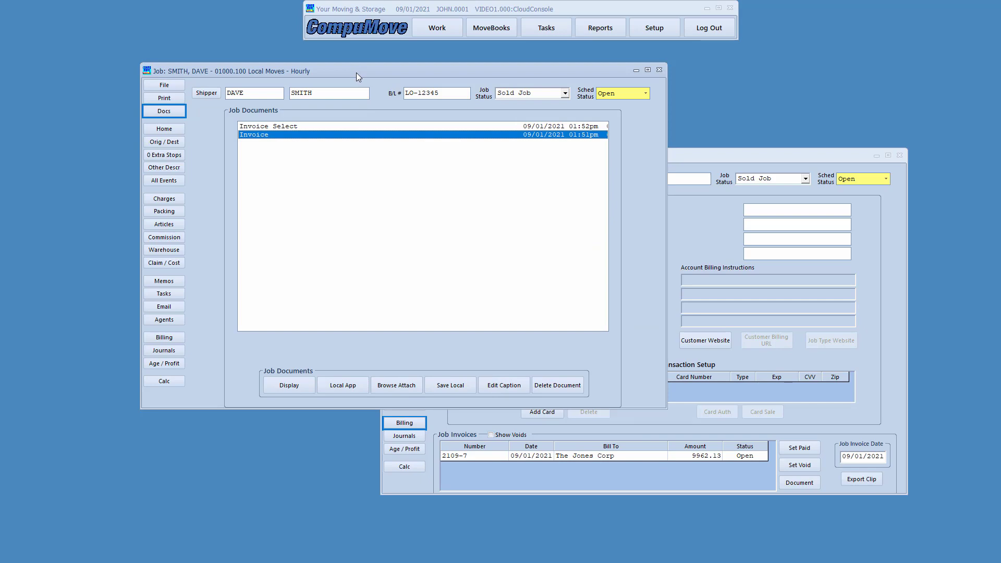
pyautogui.doubleClick(288, 135)
pyautogui.moveTo(320, 43)
pyautogui.mouseDown()
pyautogui.moveTo(442, 34)
pyautogui.moveTo(440, 15)
pyautogui.moveTo(322, 39)
pyautogui.mouseUp()
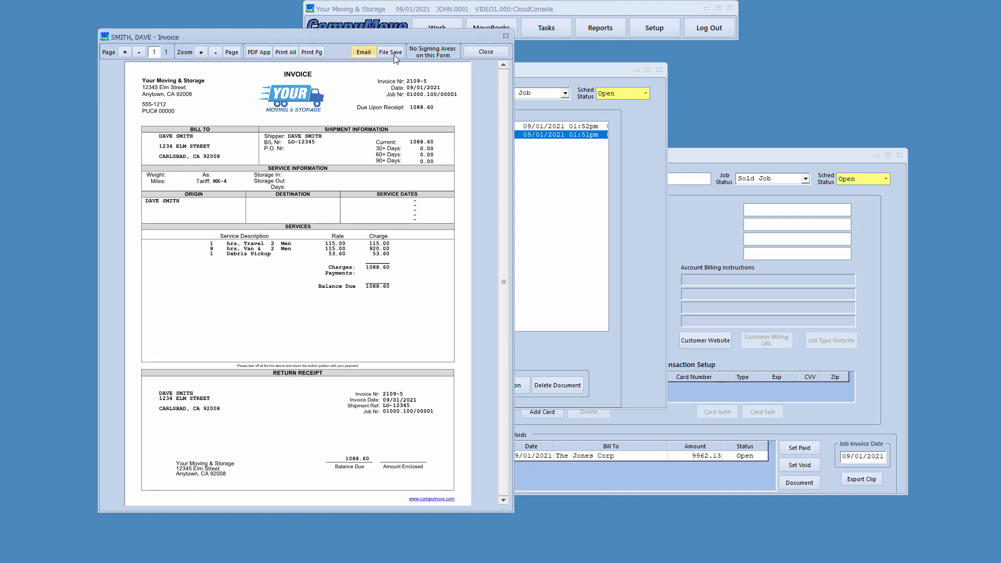
pyautogui.click(483, 55)
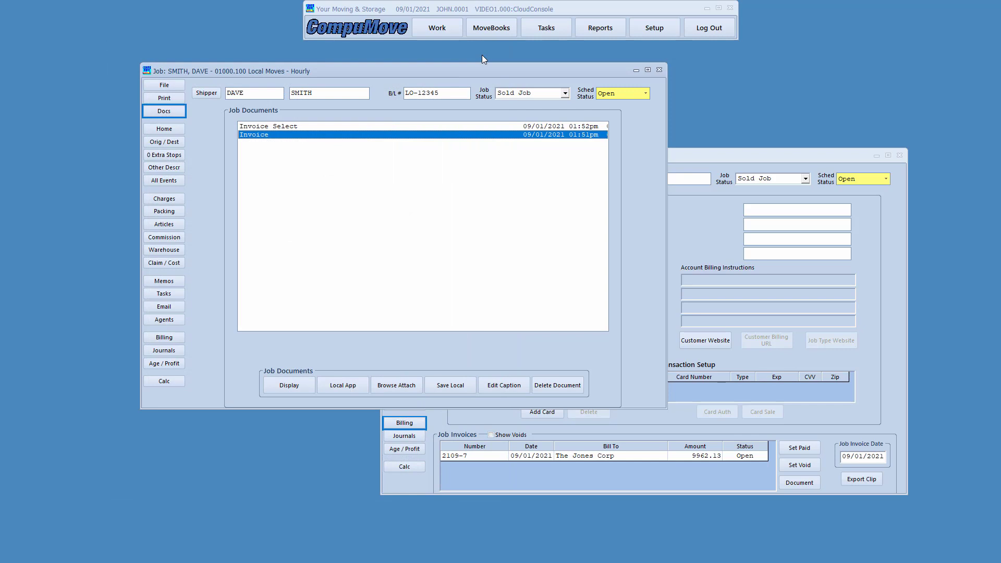
pyautogui.click(701, 154)
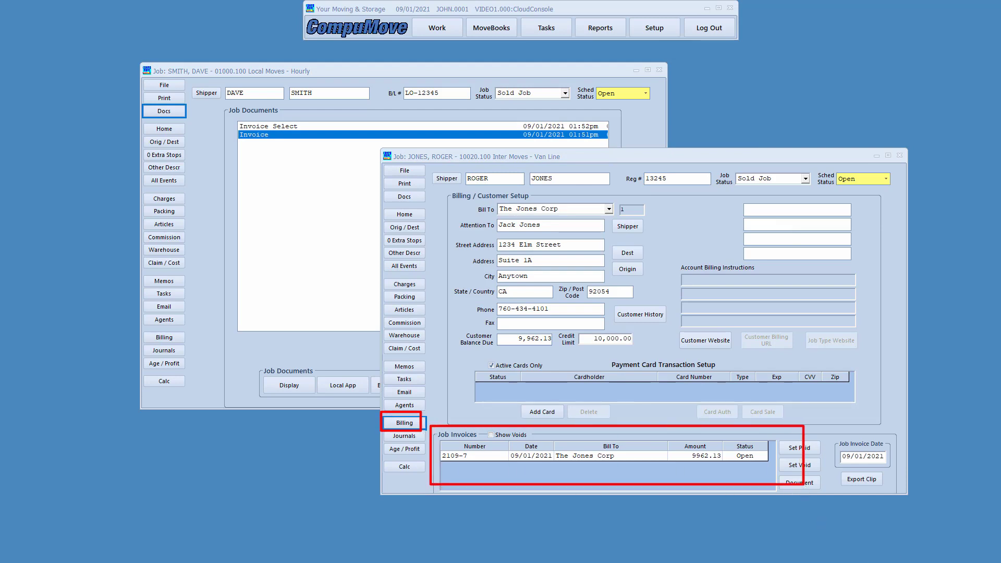
# Step: Select the van line job's invoice in its billing records and the Invoice Agent entry in its job documents
pyautogui.click(602, 457)
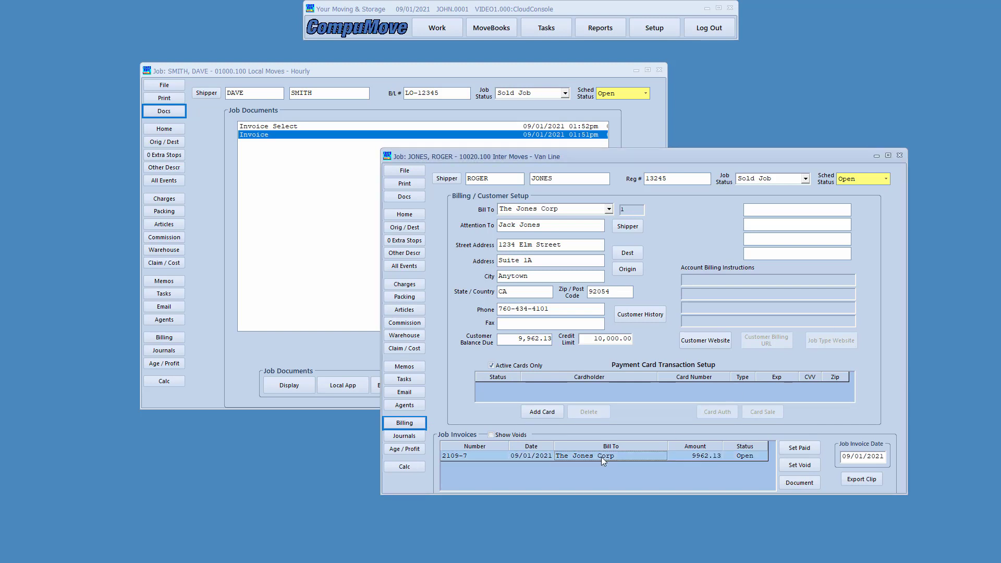
pyautogui.click(405, 196)
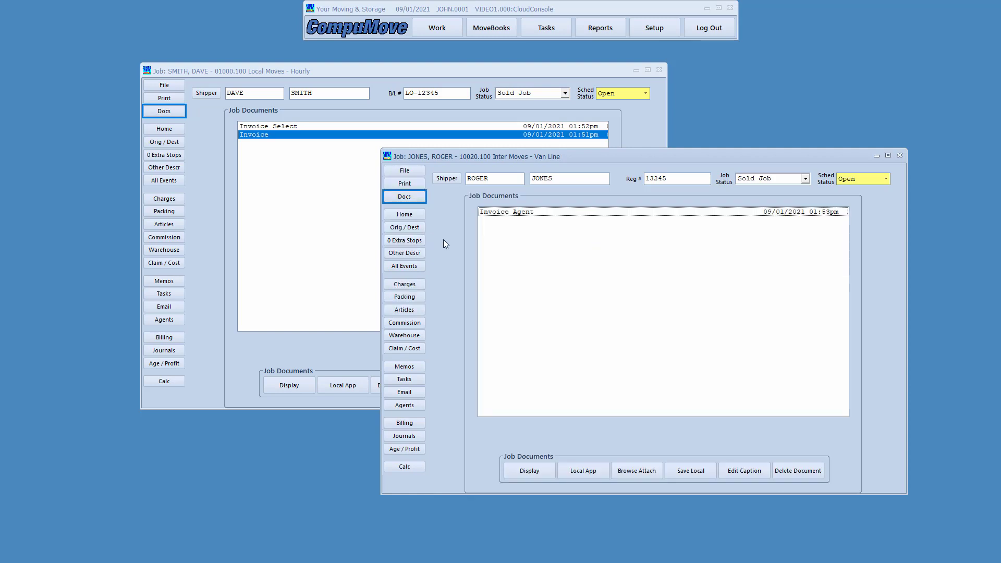
pyautogui.click(540, 217)
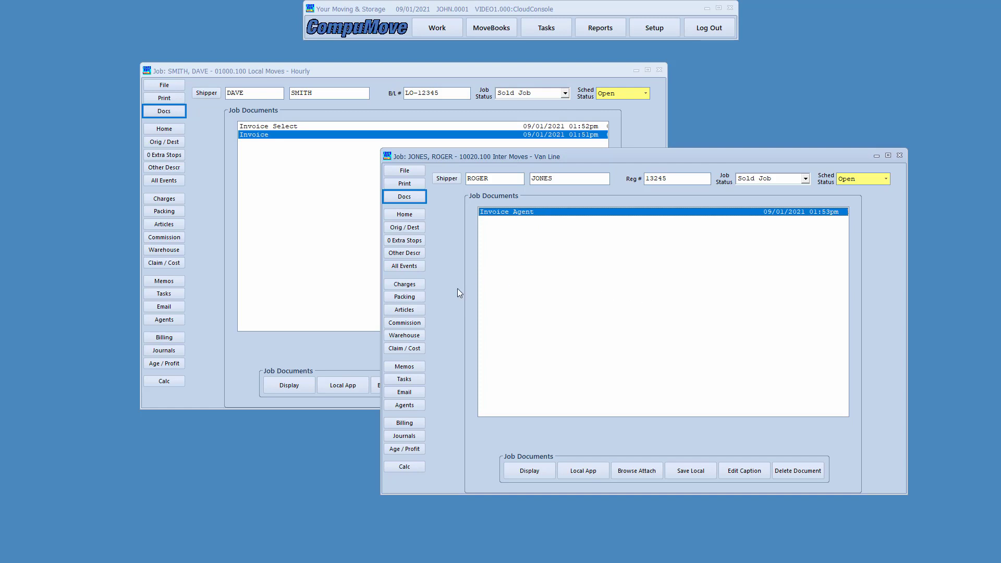
# Step: Display the van line job's invoice from its billing records, close it, check the job documents, and return to billing
pyautogui.click(405, 423)
pyautogui.doubleClick(585, 458)
pyautogui.moveTo(326, 35); pyautogui.dragTo(402, 43)
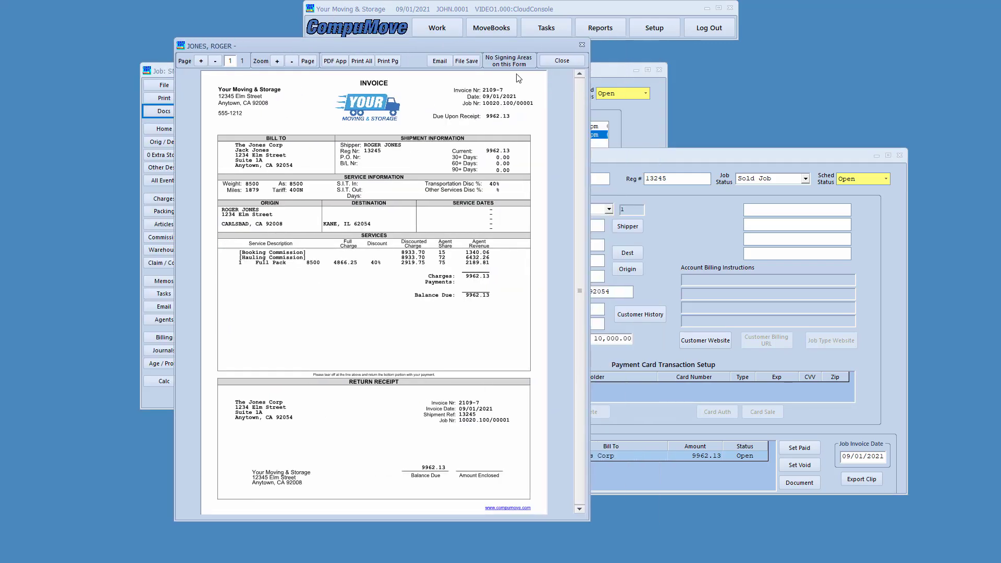
pyautogui.click(562, 60)
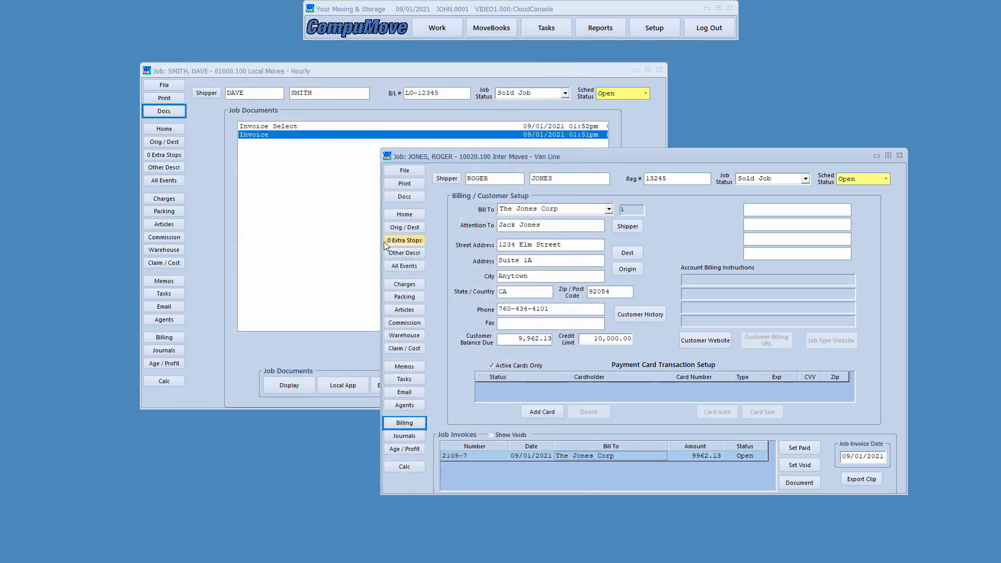
pyautogui.click(405, 196)
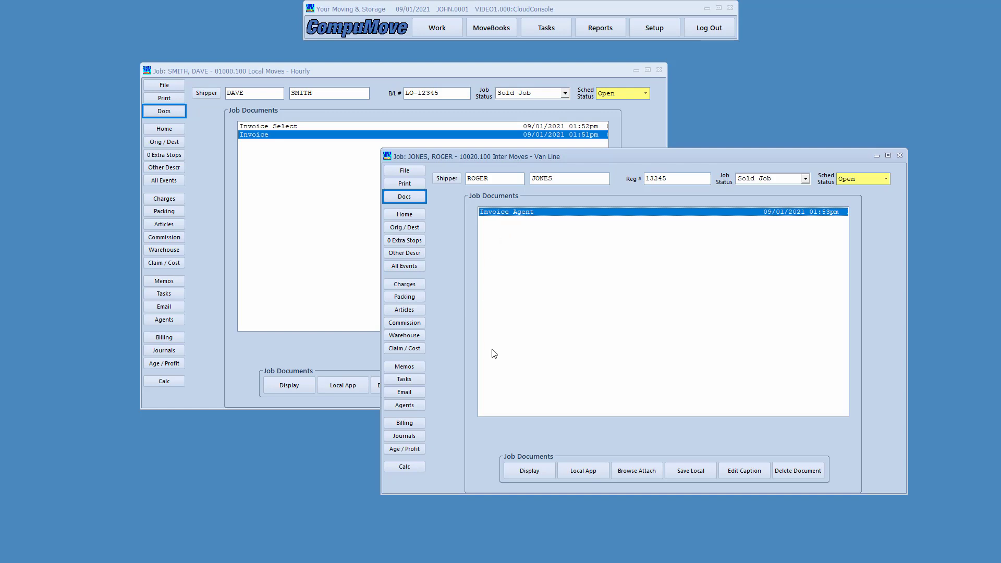
pyautogui.click(417, 424)
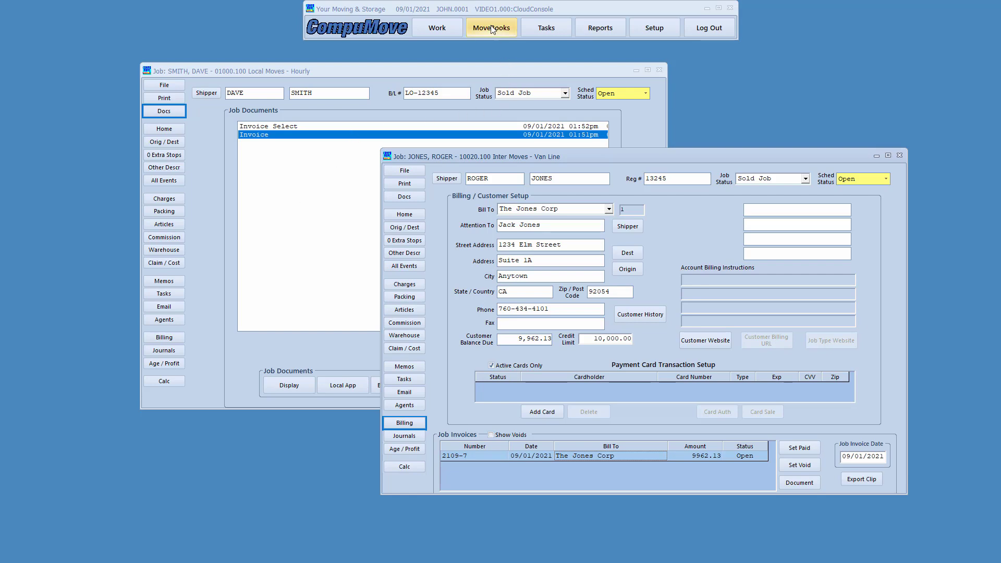
# Step: Display the Open Receivables Report for period 09/2021, review both jobs' invoice numbers and balances, and close the report and its setup
pyautogui.click(580, 28)
pyautogui.click(523, 253)
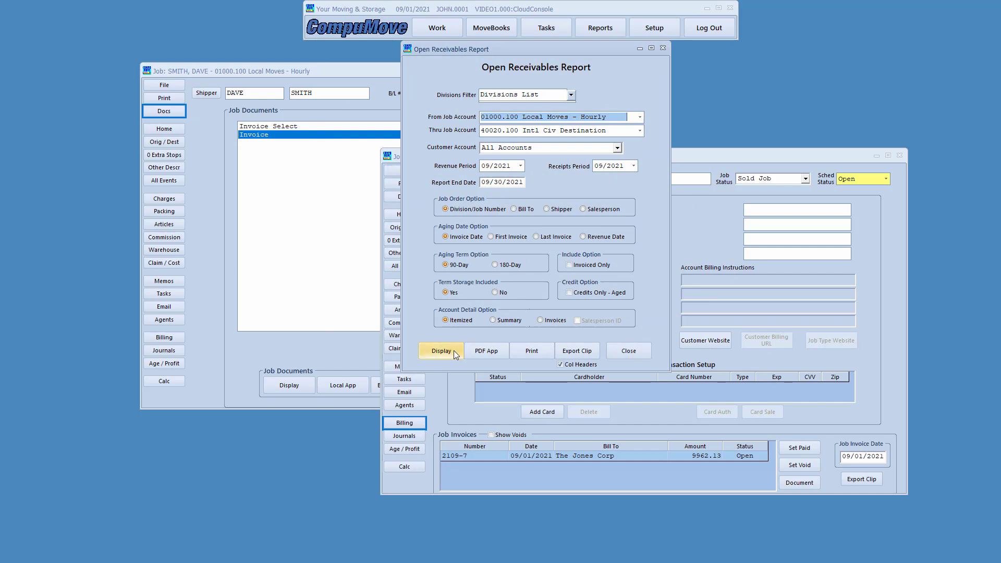
pyautogui.click(455, 354)
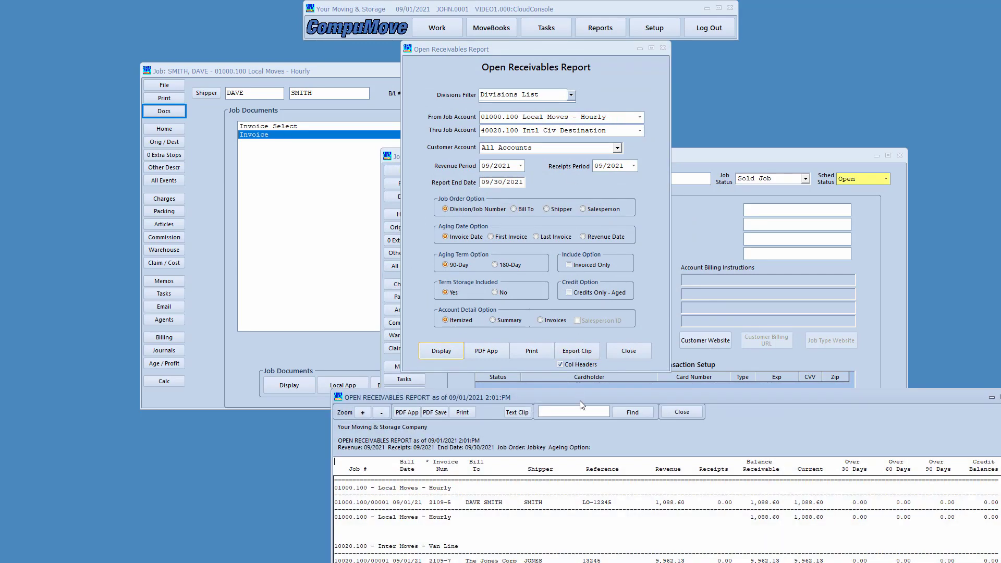
pyautogui.moveTo(583, 402); pyautogui.dragTo(452, 80)
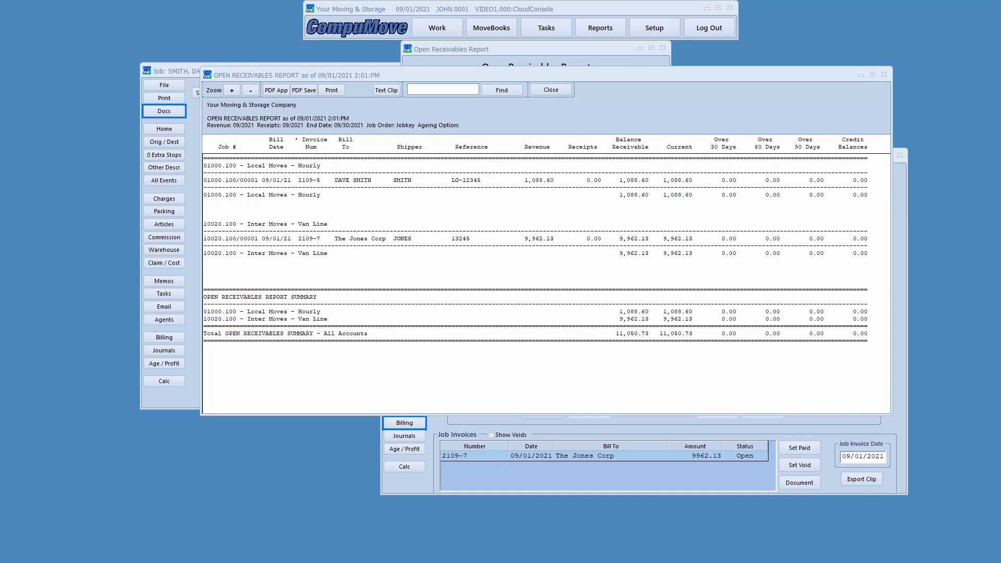
pyautogui.click(549, 91)
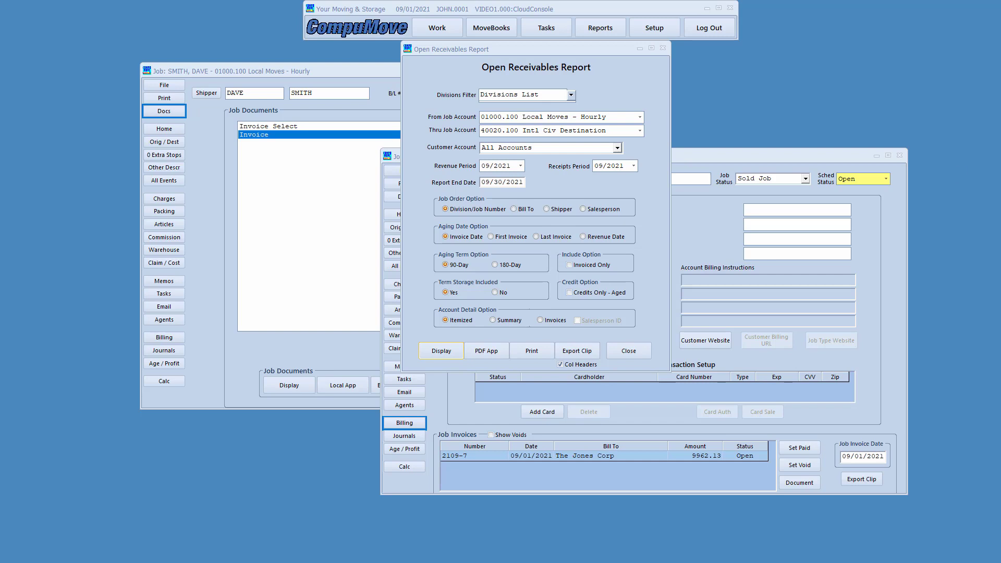
pyautogui.click(630, 352)
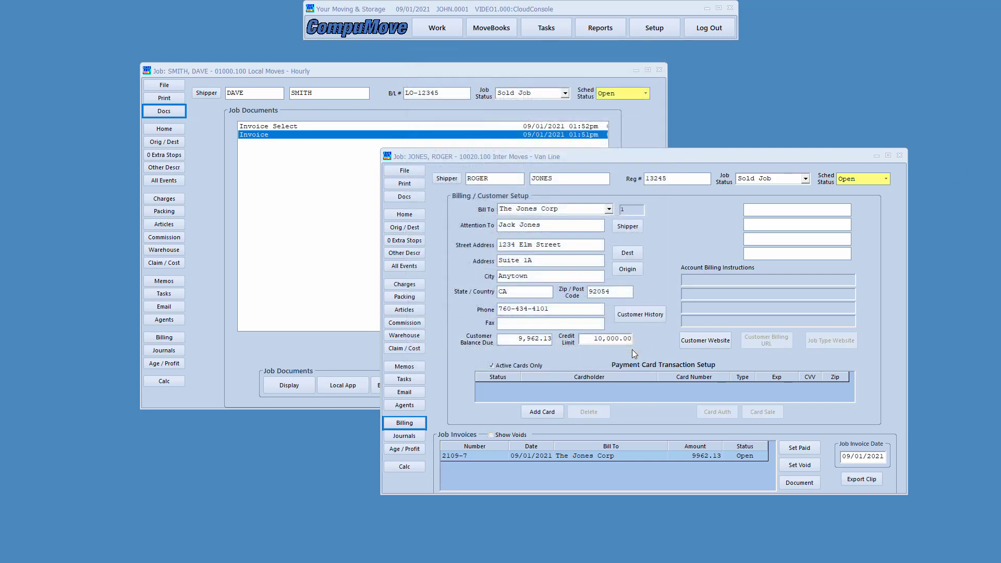
# Step: Save and exit both the van line job and the hourly job
pyautogui.click(406, 170)
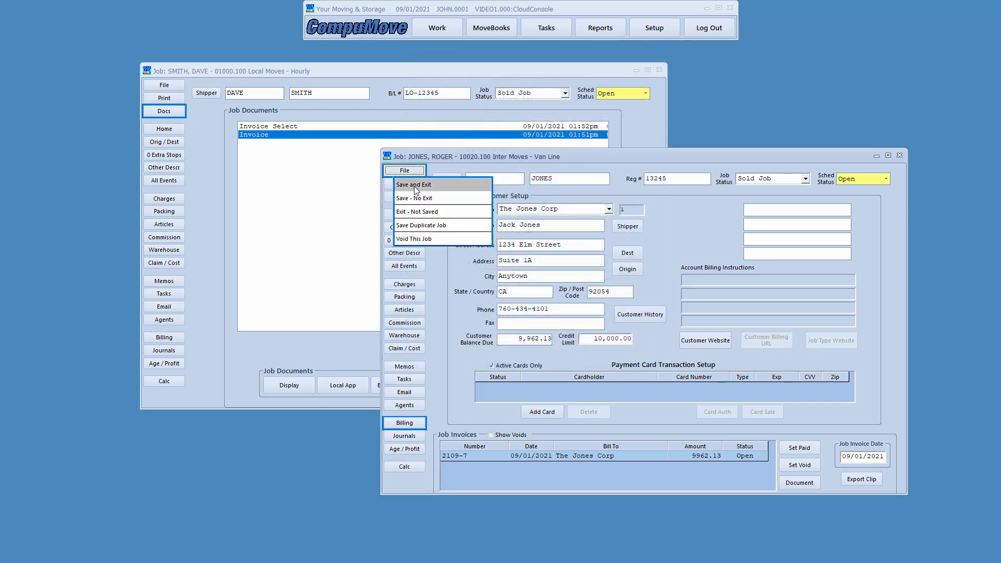
pyautogui.click(414, 185)
pyautogui.click(169, 88)
pyautogui.click(172, 99)
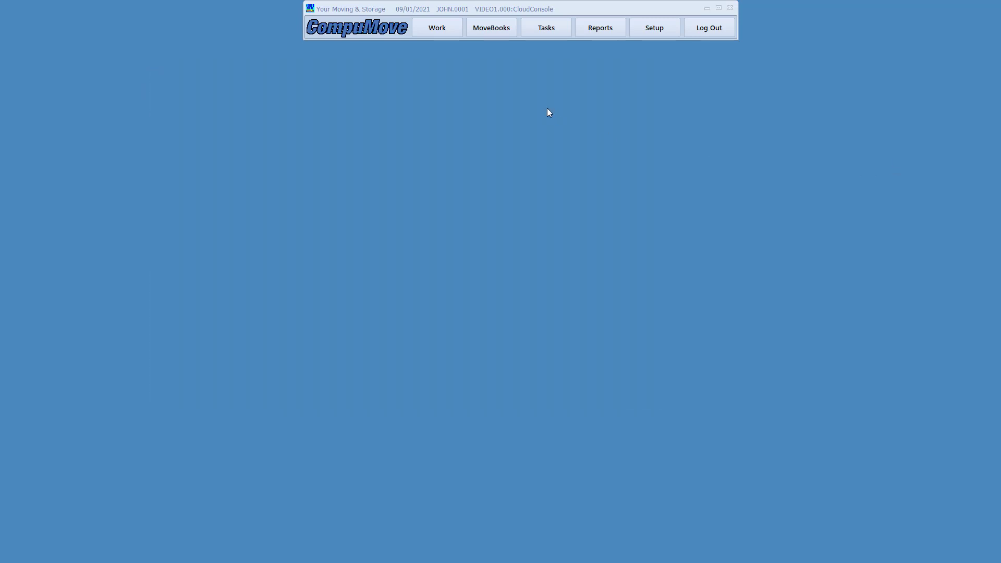
# Step: Display the Invoice Register in MoveBooks and examine its invoice status, job balance, sort, date range and division filters
pyautogui.click(511, 33)
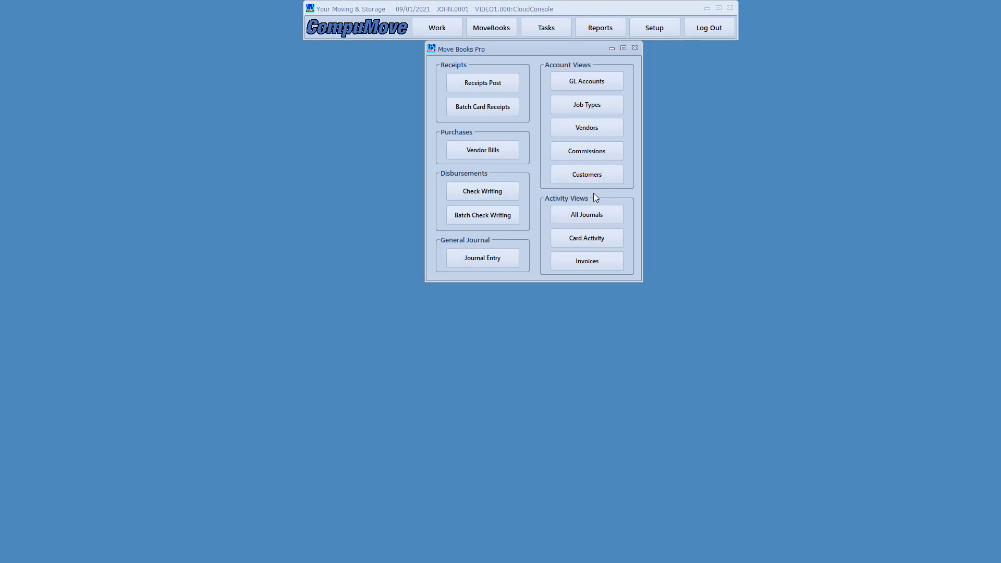
pyautogui.click(587, 261)
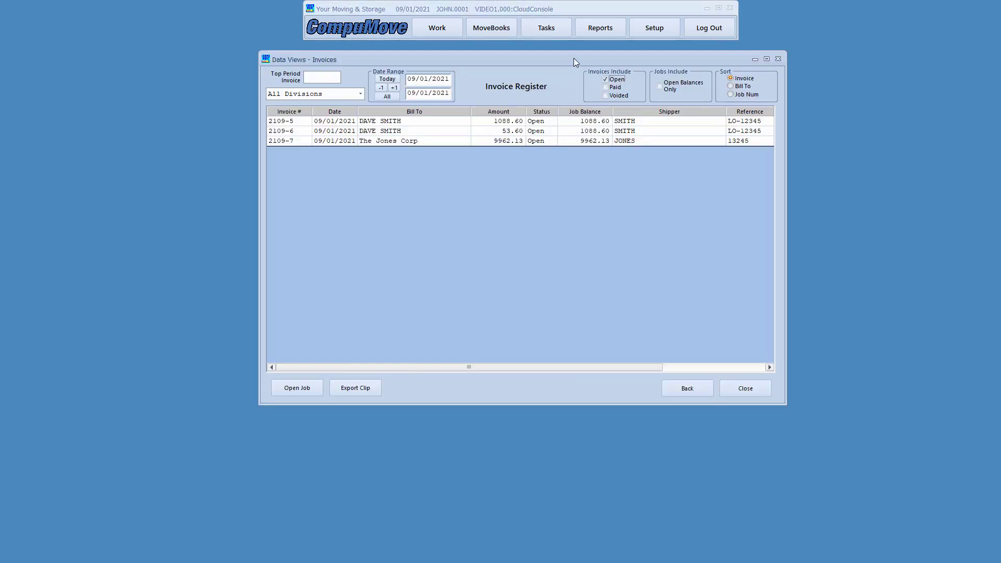
pyautogui.moveTo(574, 55); pyautogui.dragTo(527, 75)
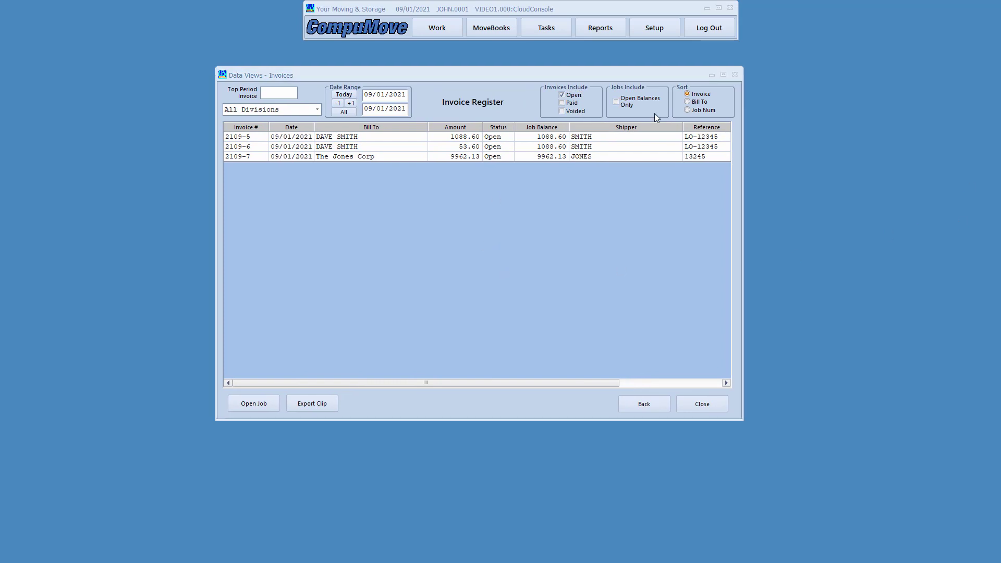
pyautogui.moveTo(519, 76)
pyautogui.mouseDown()
pyautogui.moveTo(652, 114)
pyautogui.moveTo(758, 118)
pyautogui.mouseUp()
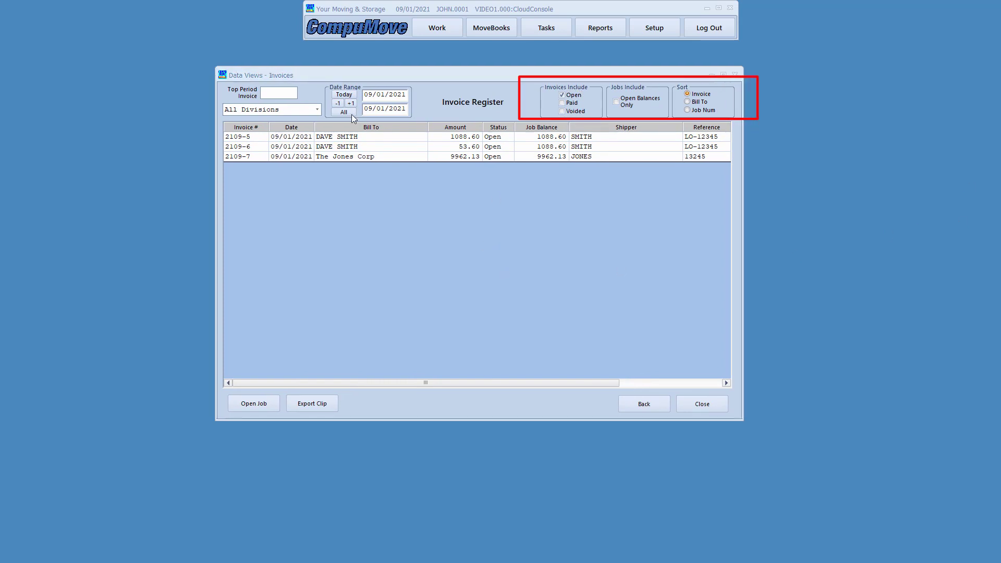
pyautogui.moveTo(314, 81)
pyautogui.mouseDown()
pyautogui.moveTo(327, 104)
pyautogui.moveTo(430, 120)
pyautogui.mouseUp()
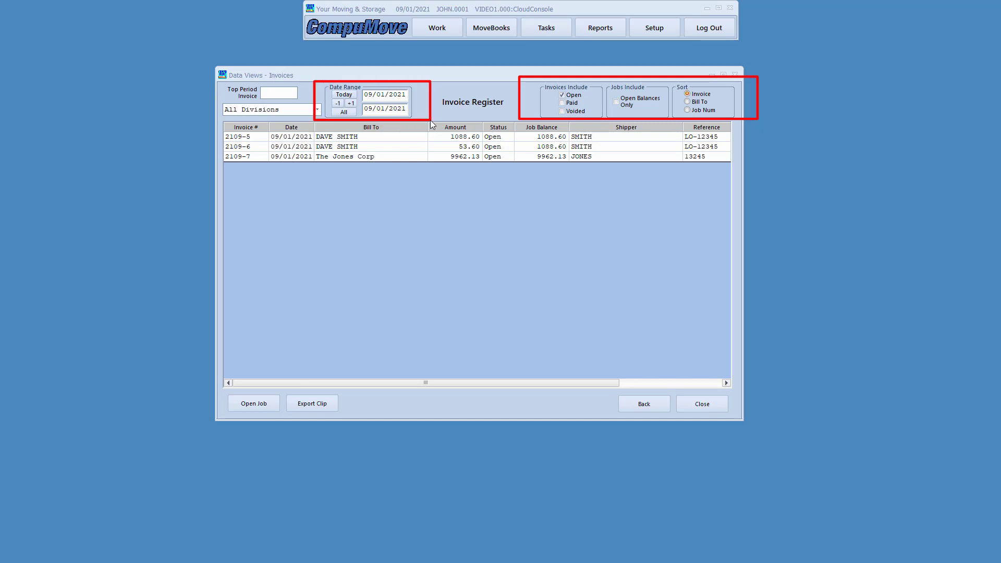
pyautogui.moveTo(217, 97); pyautogui.dragTo(335, 122)
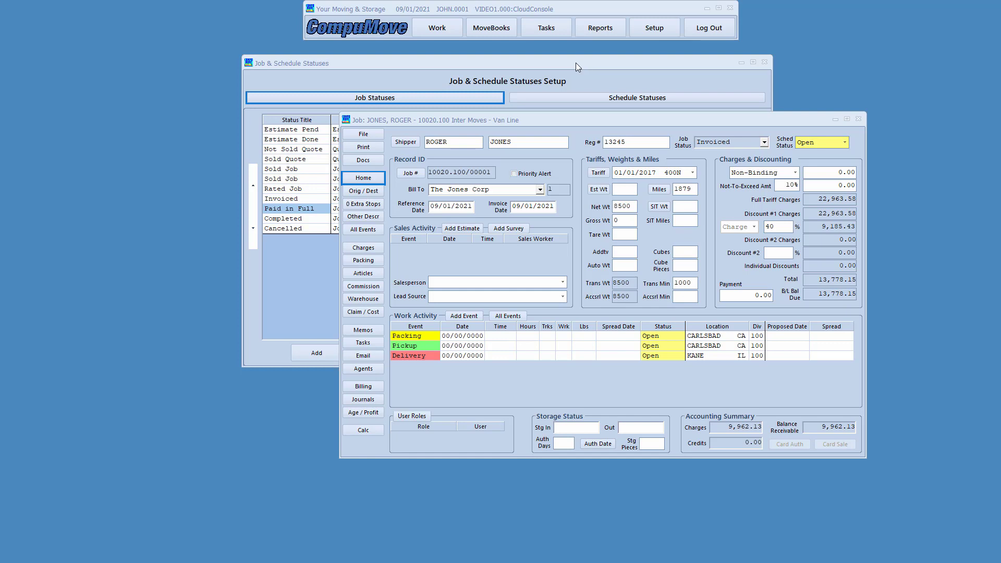
# Step: Examine the Invoiced status and its trigger in the job statuses setup, close the setup, and bring the van line job into view
pyautogui.click(576, 63)
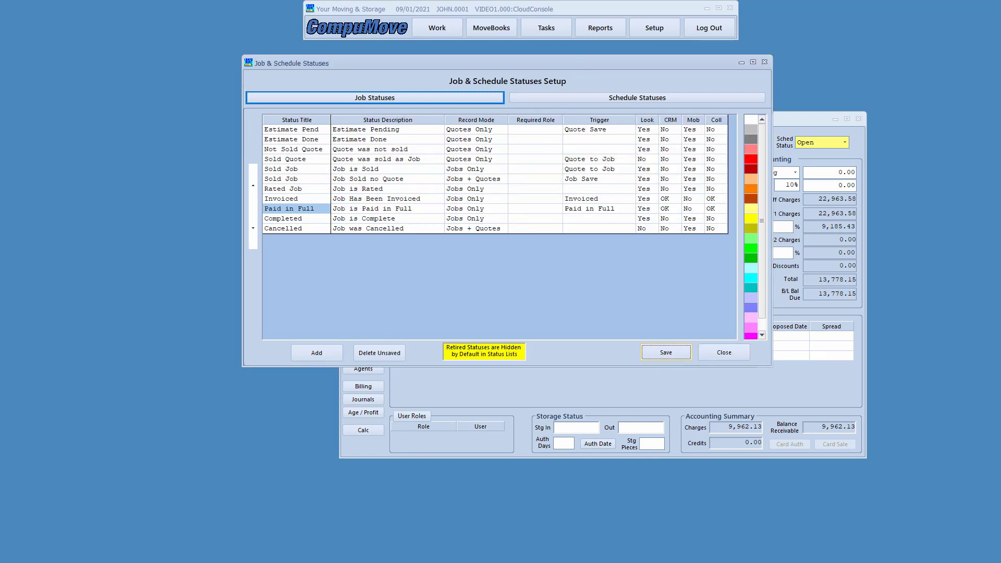
pyautogui.moveTo(254, 189)
pyautogui.mouseDown()
pyautogui.moveTo(328, 209)
pyautogui.moveTo(644, 209)
pyautogui.mouseUp()
pyautogui.moveTo(564, 107)
pyautogui.mouseDown()
pyautogui.moveTo(600, 201)
pyautogui.moveTo(630, 207)
pyautogui.mouseUp()
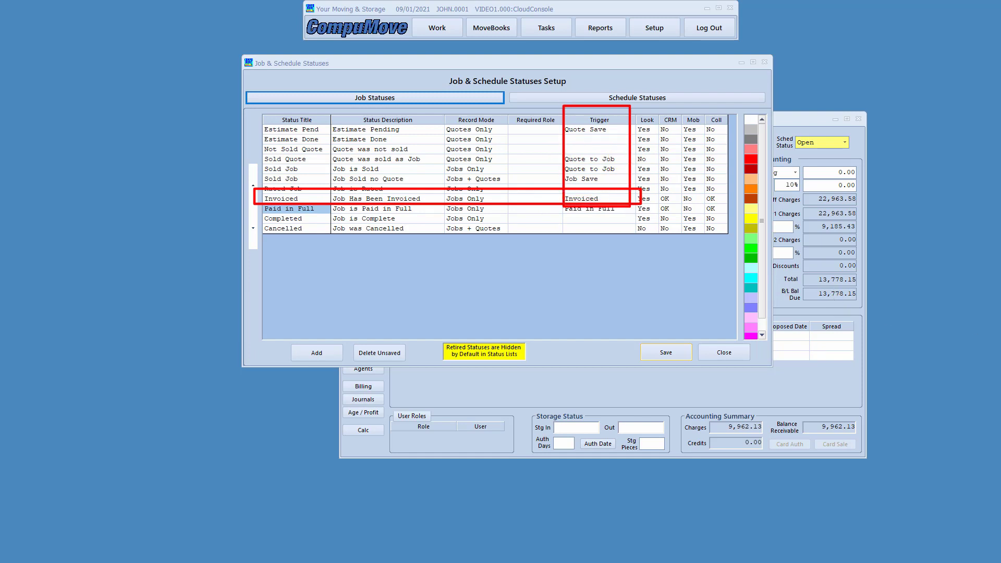
pyautogui.press('Escape')
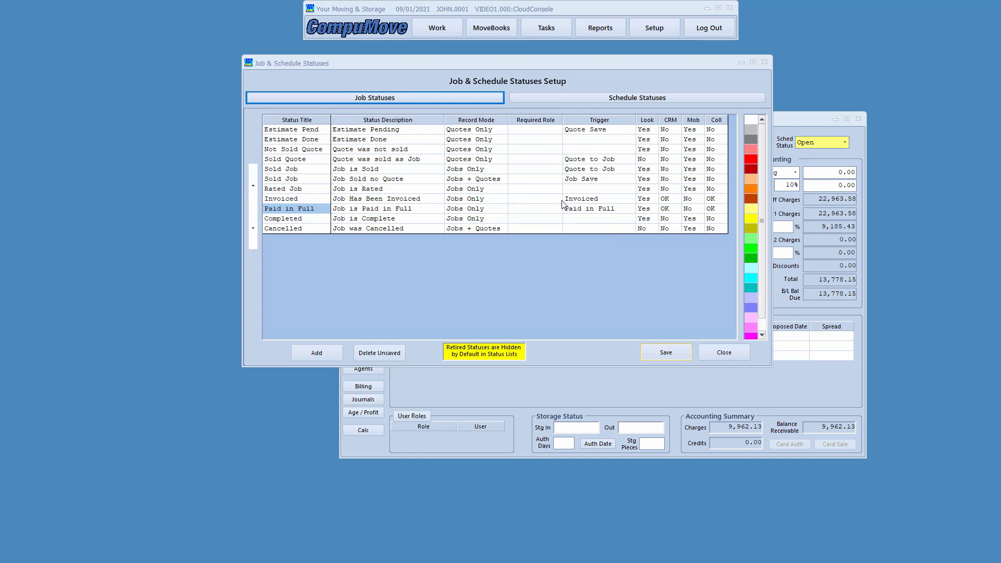
pyautogui.moveTo(558, 200); pyautogui.dragTo(639, 214)
pyautogui.click(593, 201)
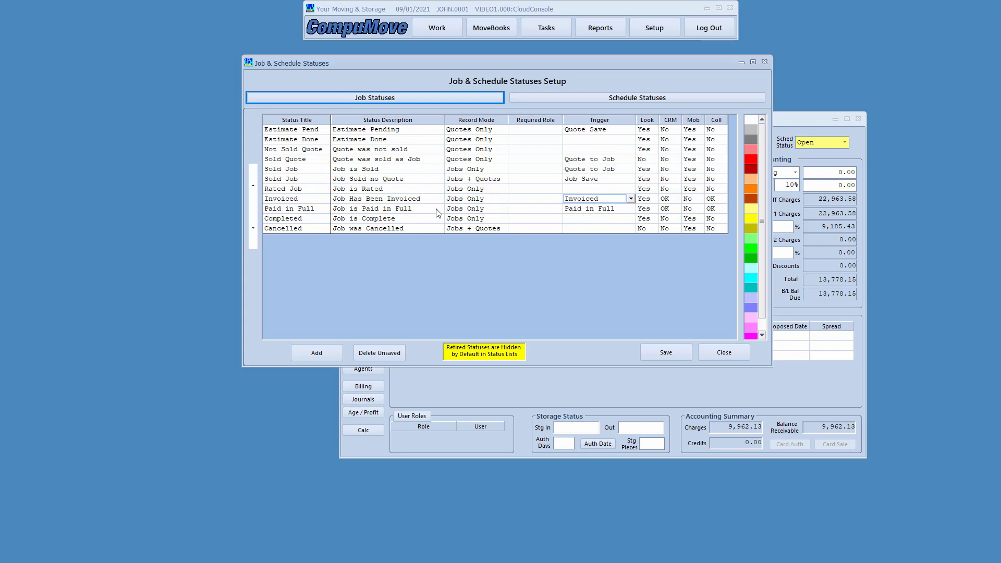
pyautogui.click(305, 201)
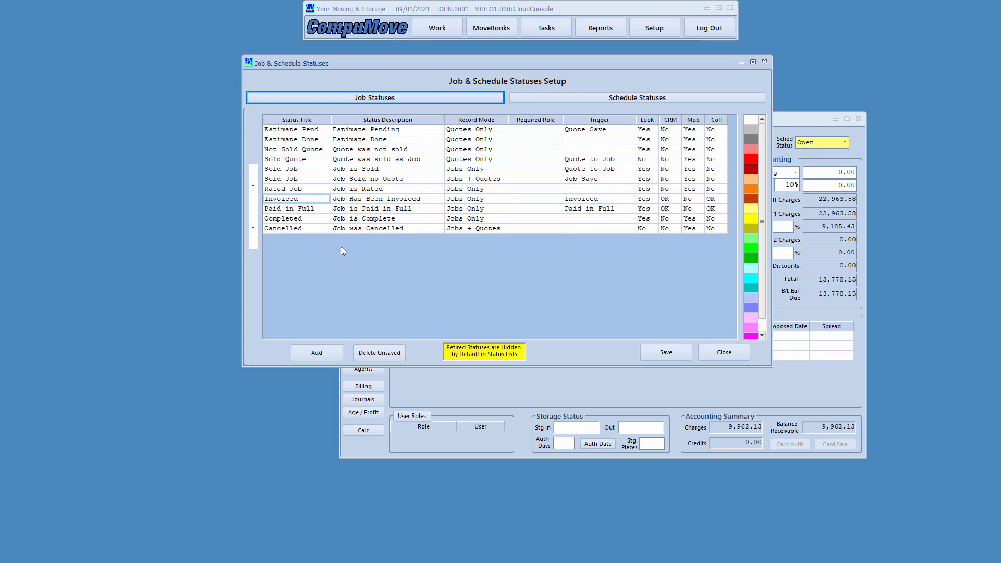
pyautogui.click(725, 353)
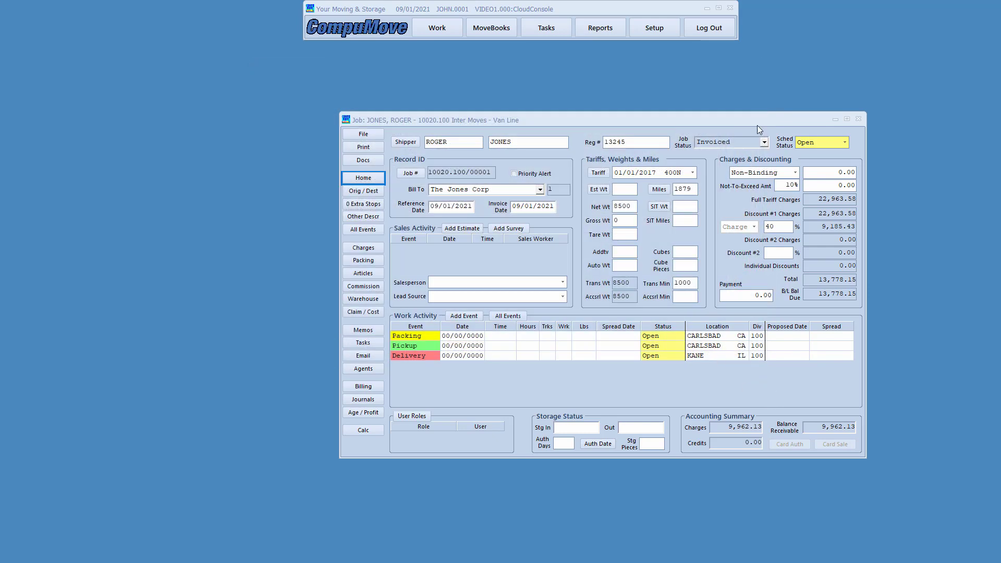
pyautogui.moveTo(745, 117); pyautogui.dragTo(689, 87)
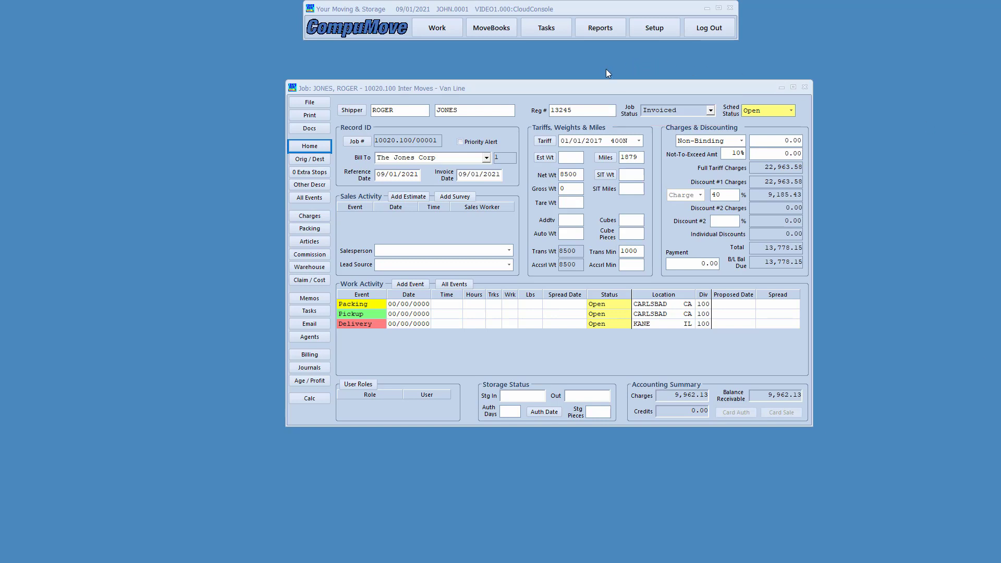
pyautogui.click(544, 88)
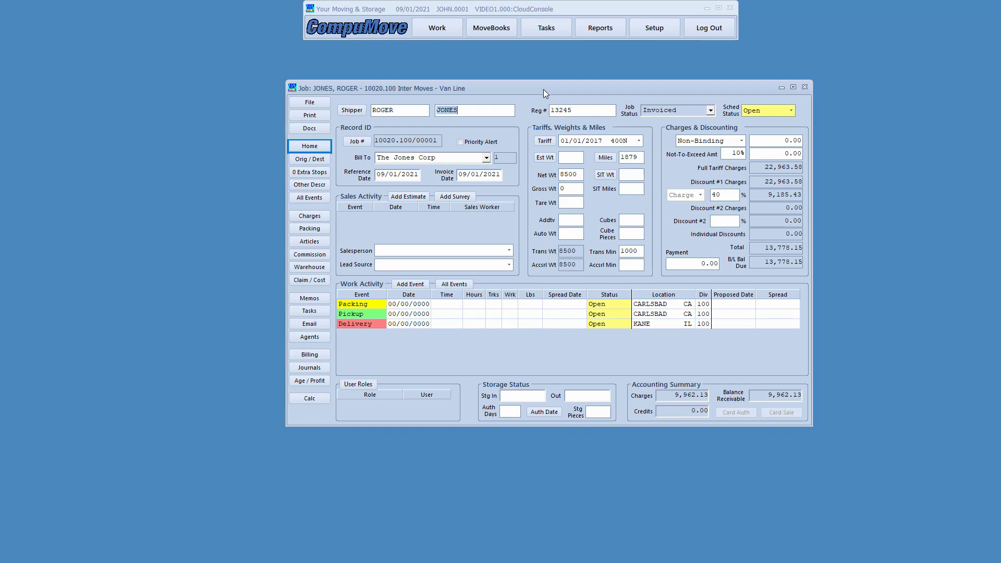